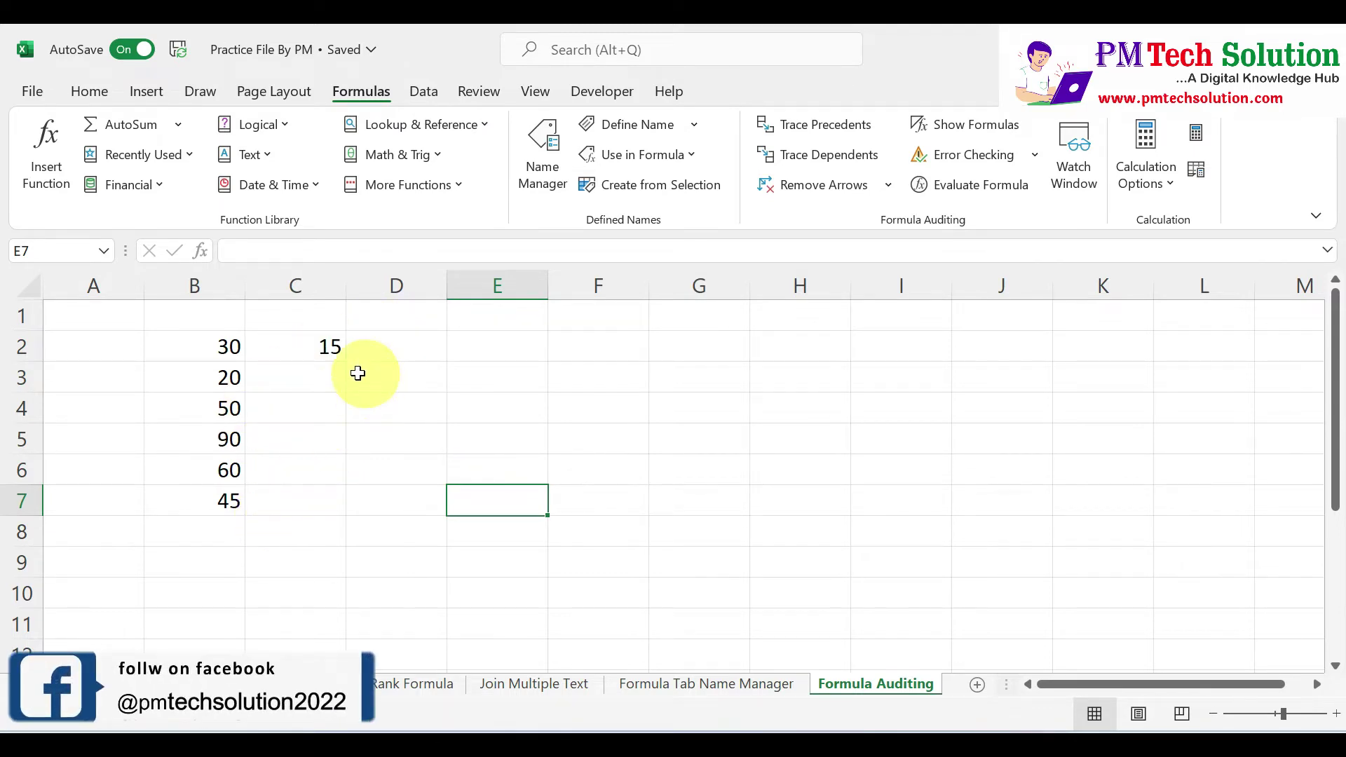
- Enter the formula =B2*C2 in D2, giving 450
{"action": "left_click_drag", "start_coordinate": [200, 350], "coordinate": [171, 495]}
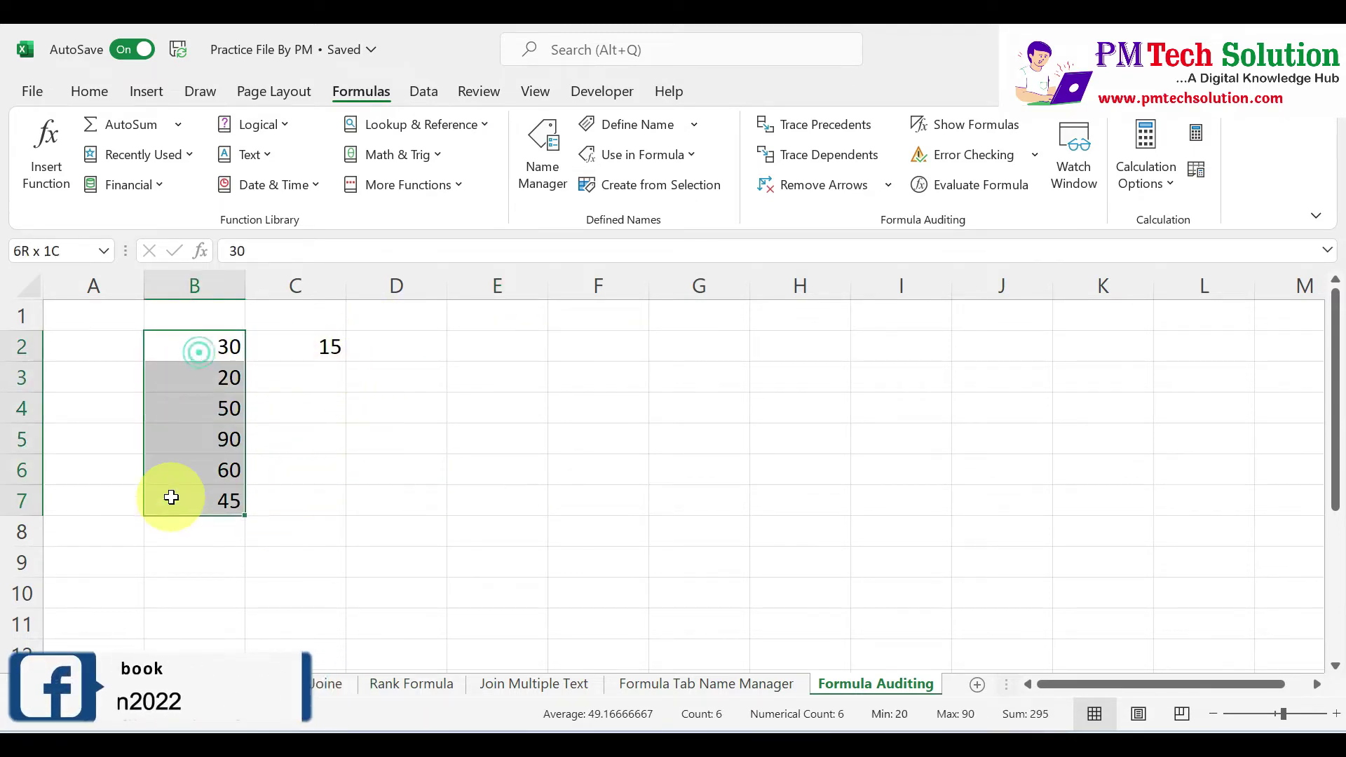
{"action": "left_click", "coordinate": [308, 342]}
{"action": "left_click_drag", "start_coordinate": [212, 354], "coordinate": [222, 476]}
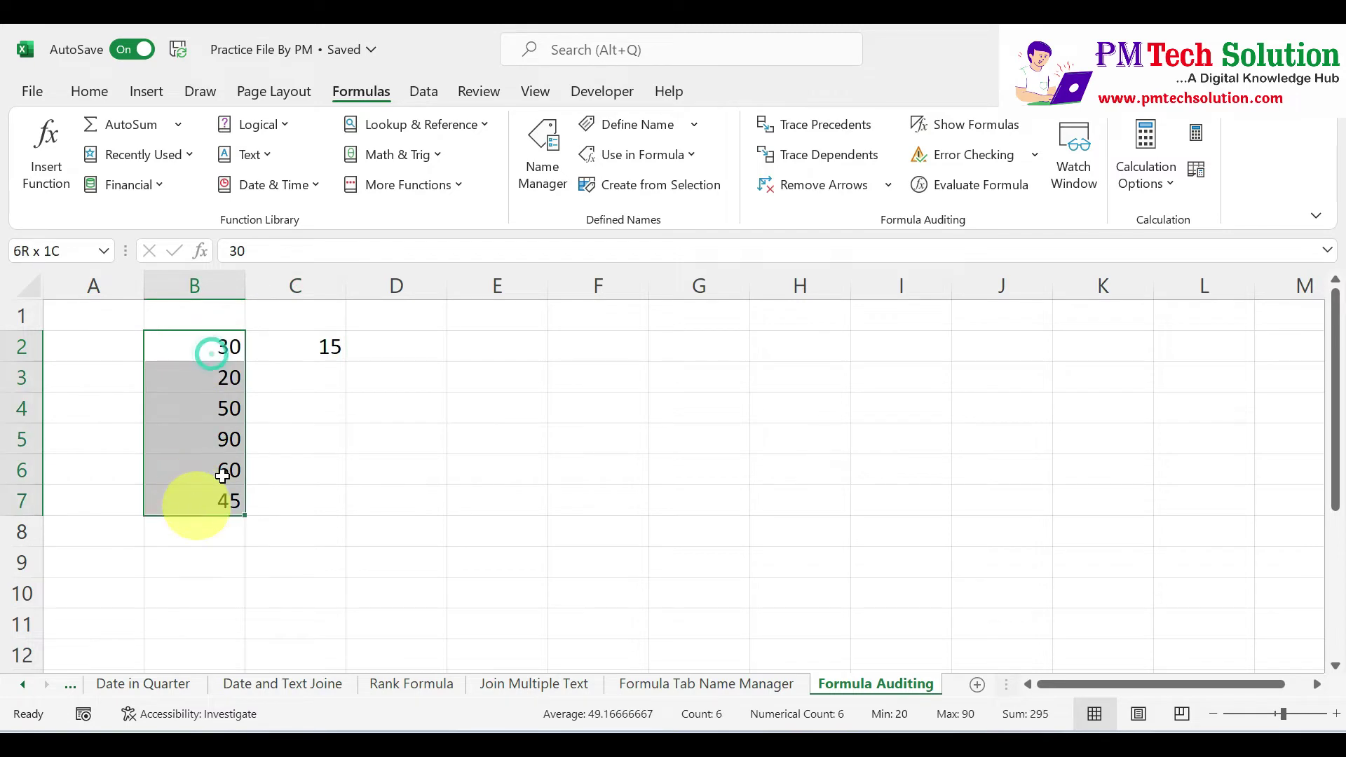
{"action": "left_click", "coordinate": [315, 353]}
{"action": "left_click", "coordinate": [404, 351]}
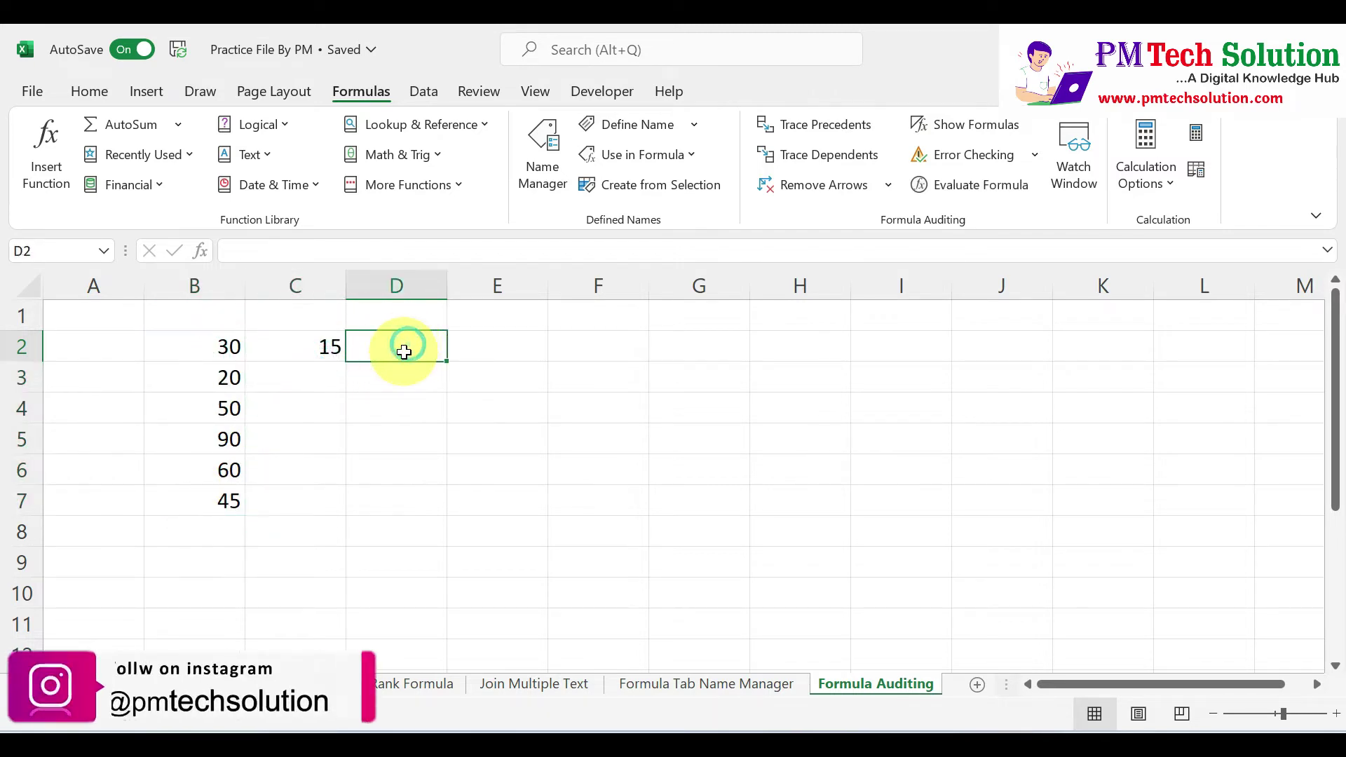
{"action": "type", "text": "="}
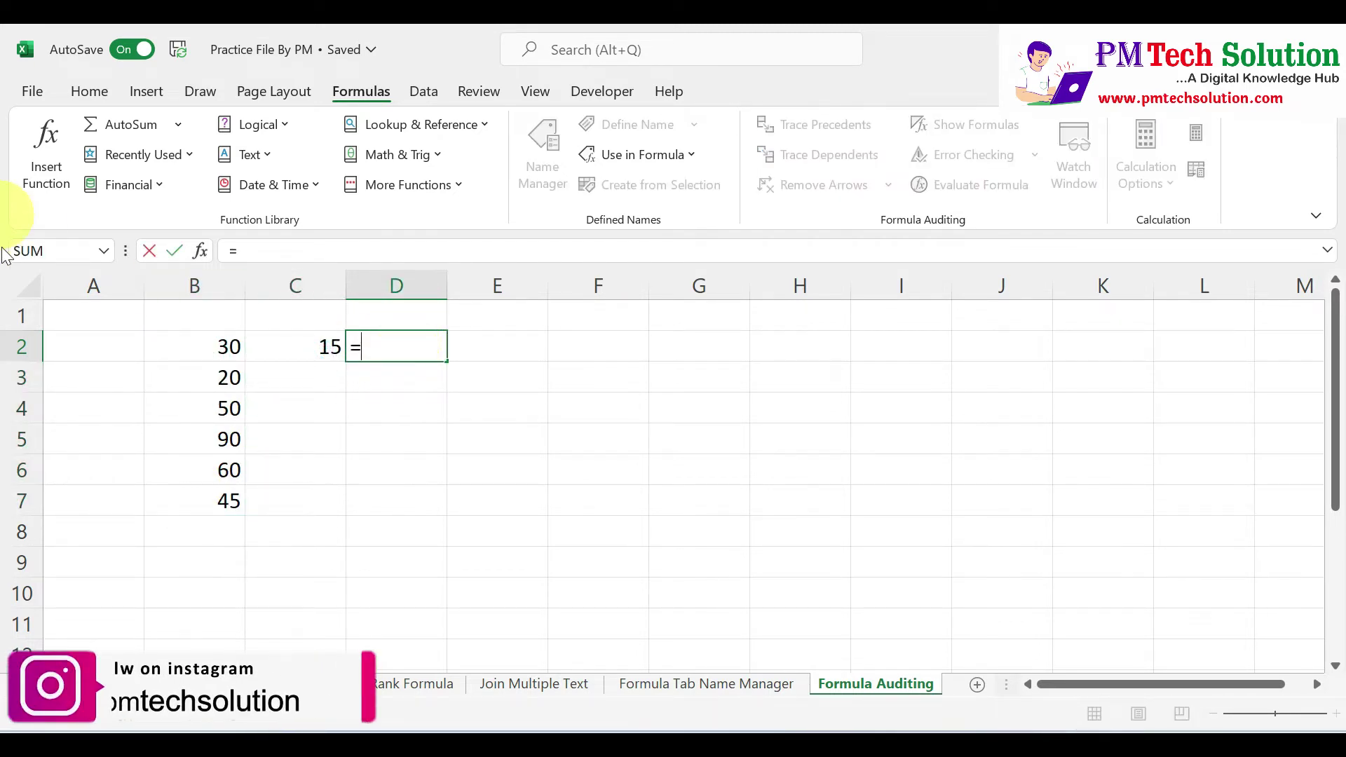
{"action": "left_click", "coordinate": [173, 352]}
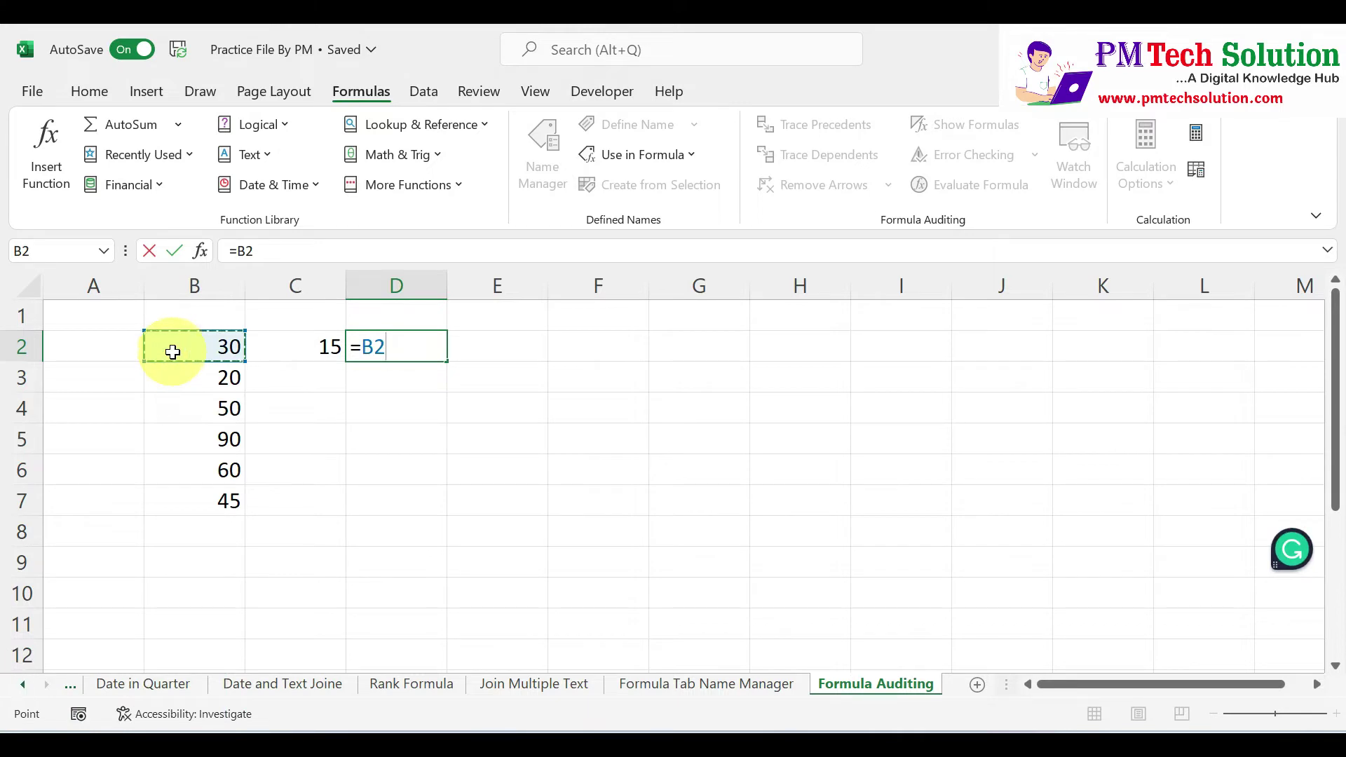
{"action": "type", "text": "*"}
{"action": "left_click", "coordinate": [294, 347]}
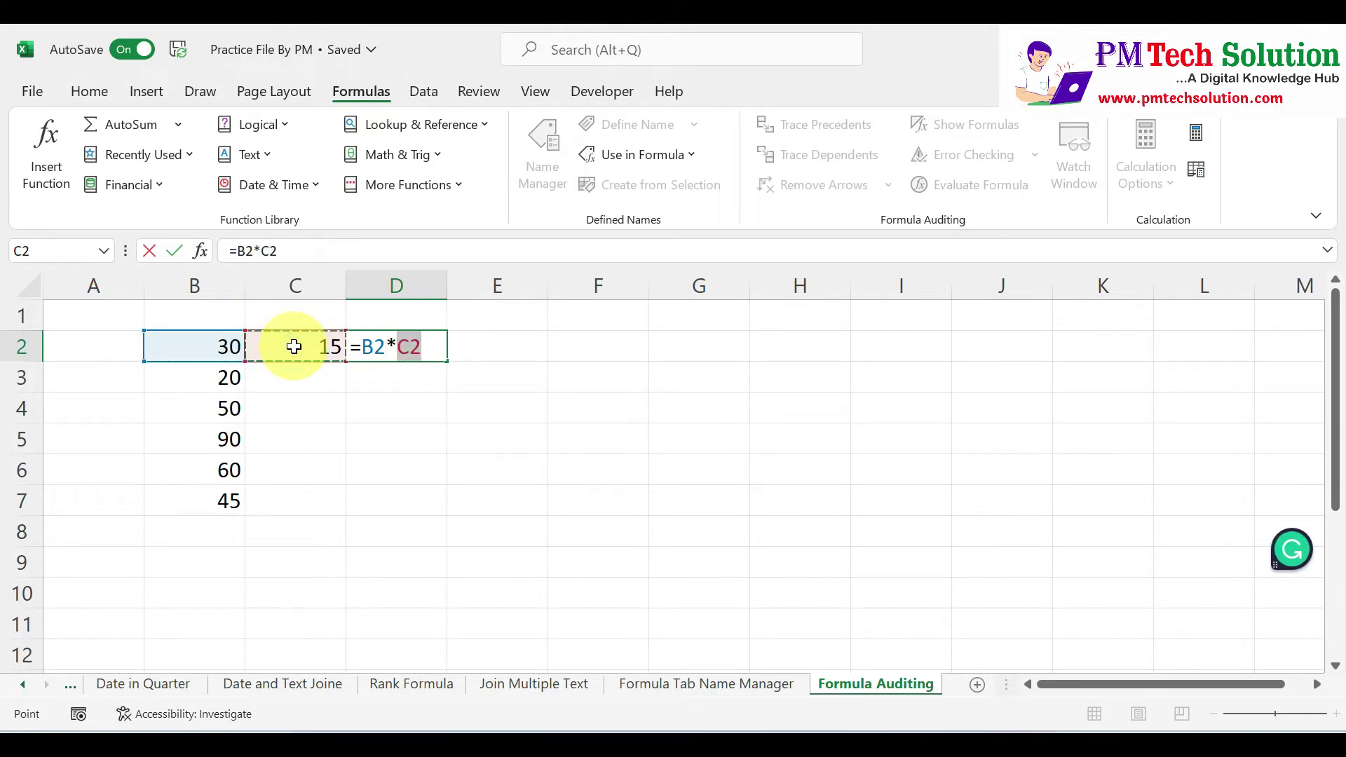
{"action": "key", "text": "Return"}
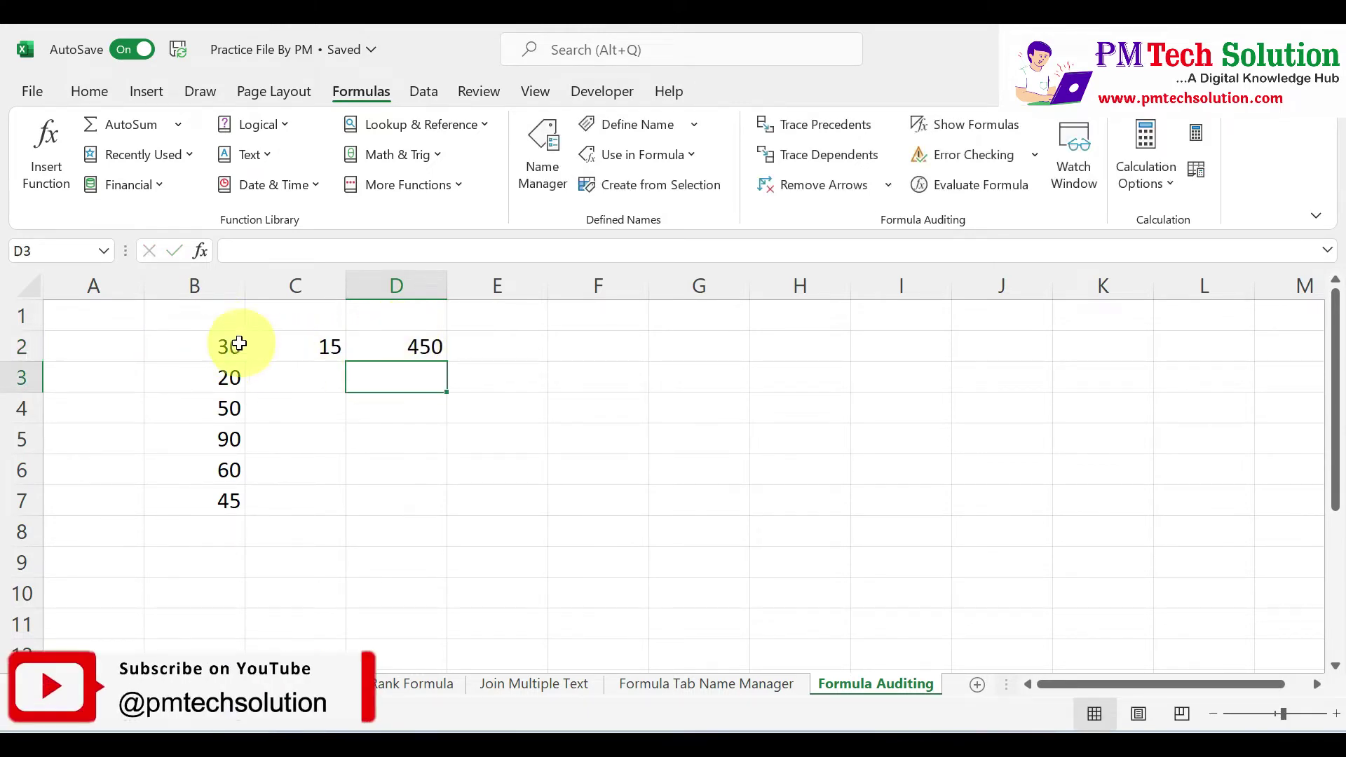
- Copy D2's formula down through D7, which produces zeros in D3:D7
{"action": "left_click", "coordinate": [413, 349]}
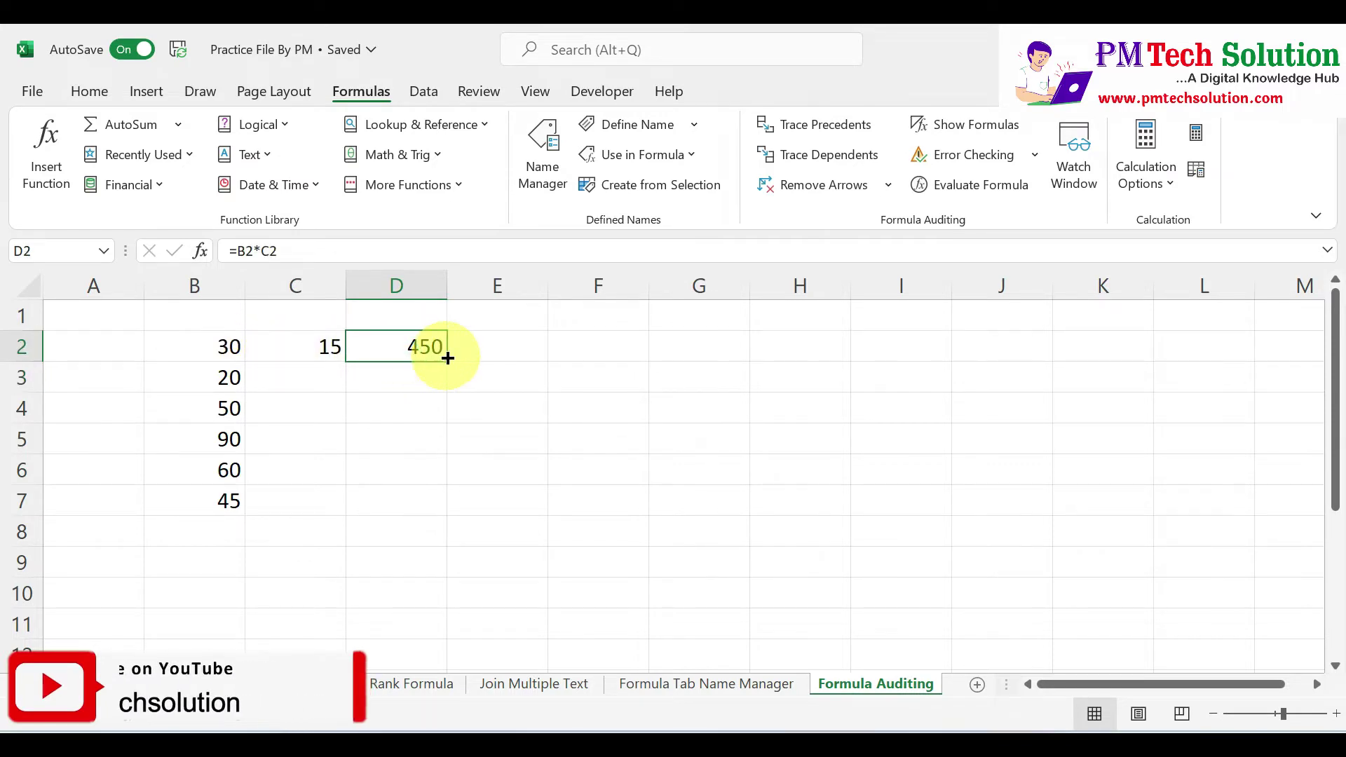
{"action": "left_click_drag", "start_coordinate": [446, 359], "coordinate": [420, 504]}
{"action": "left_click_drag", "start_coordinate": [412, 382], "coordinate": [369, 528]}
{"action": "left_click", "coordinate": [679, 439]}
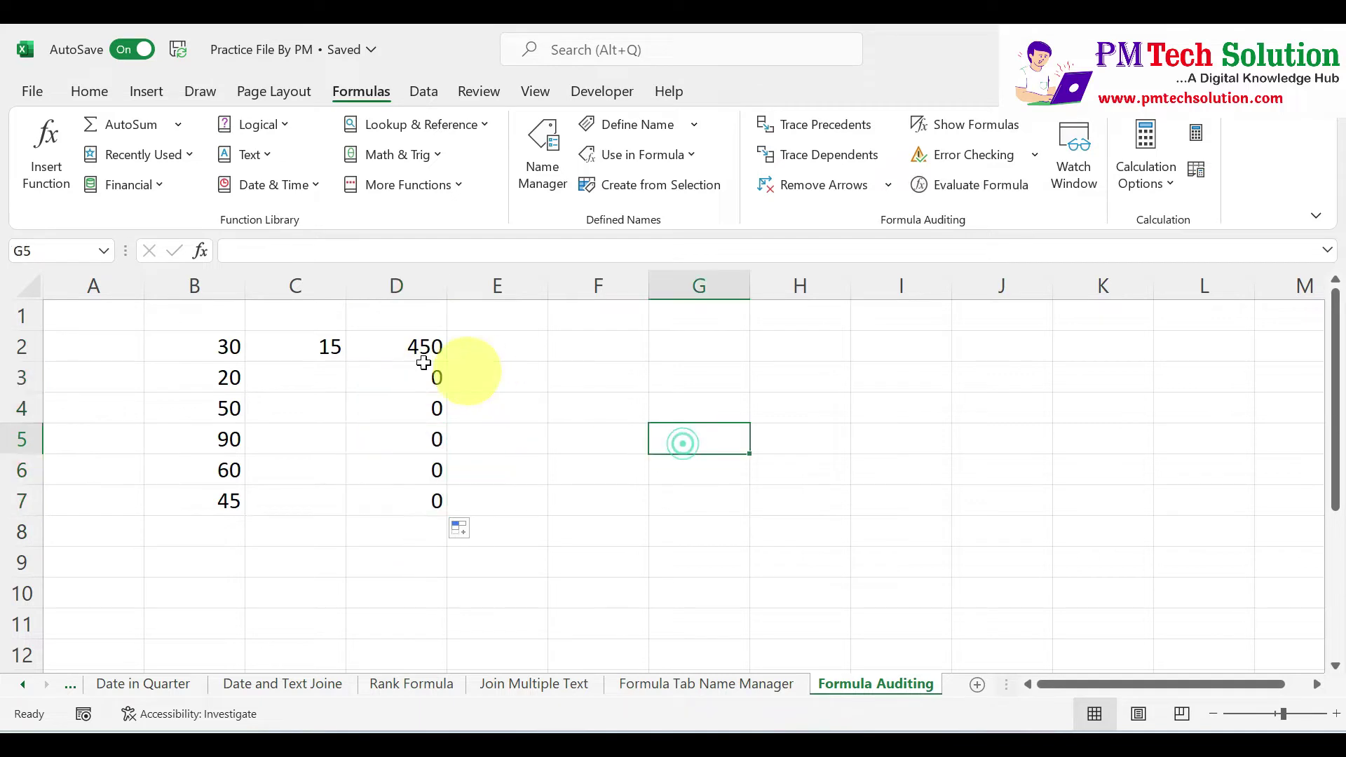
- Inspect D2's formula, try swapping C2 for G4, discard it, and reopen D2 at C2
{"action": "double_click", "coordinate": [412, 344]}
{"action": "double_click", "coordinate": [410, 346]}
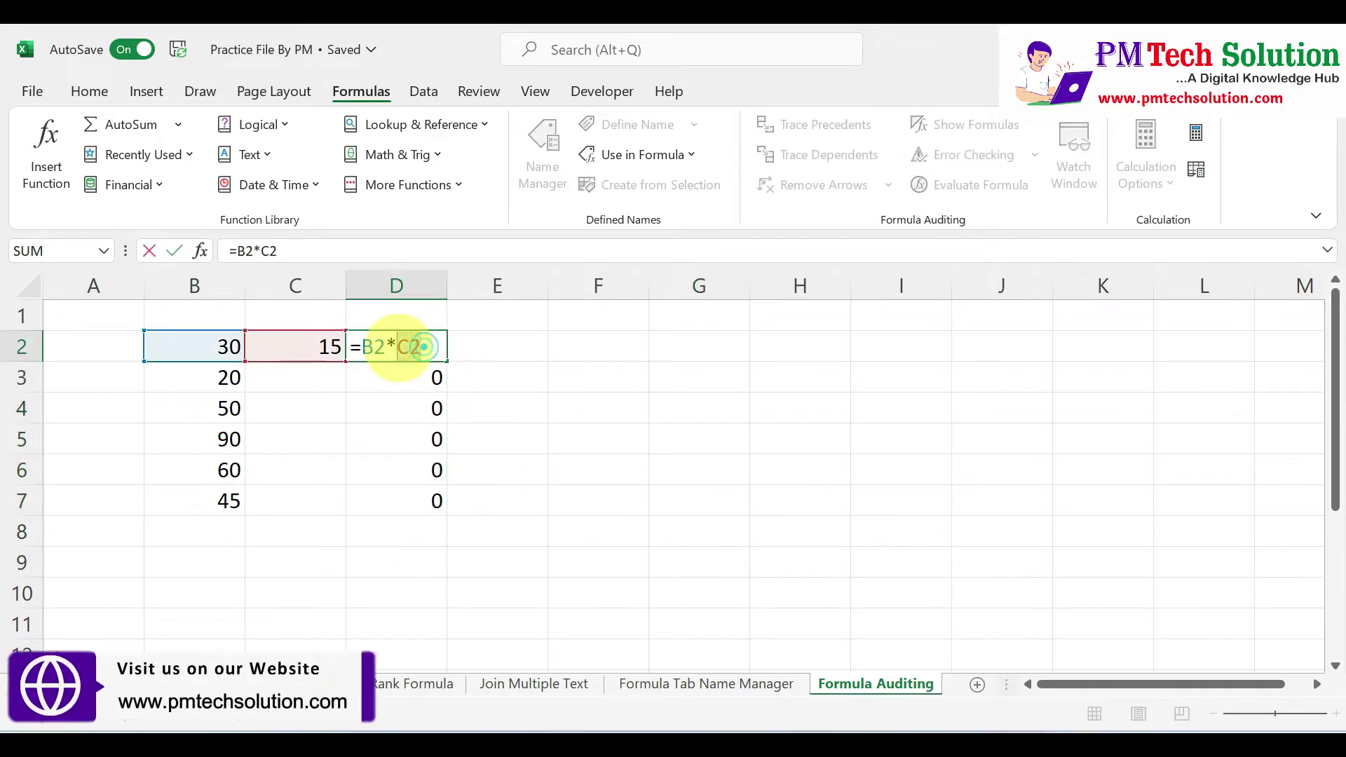
{"action": "left_click", "coordinate": [699, 408]}
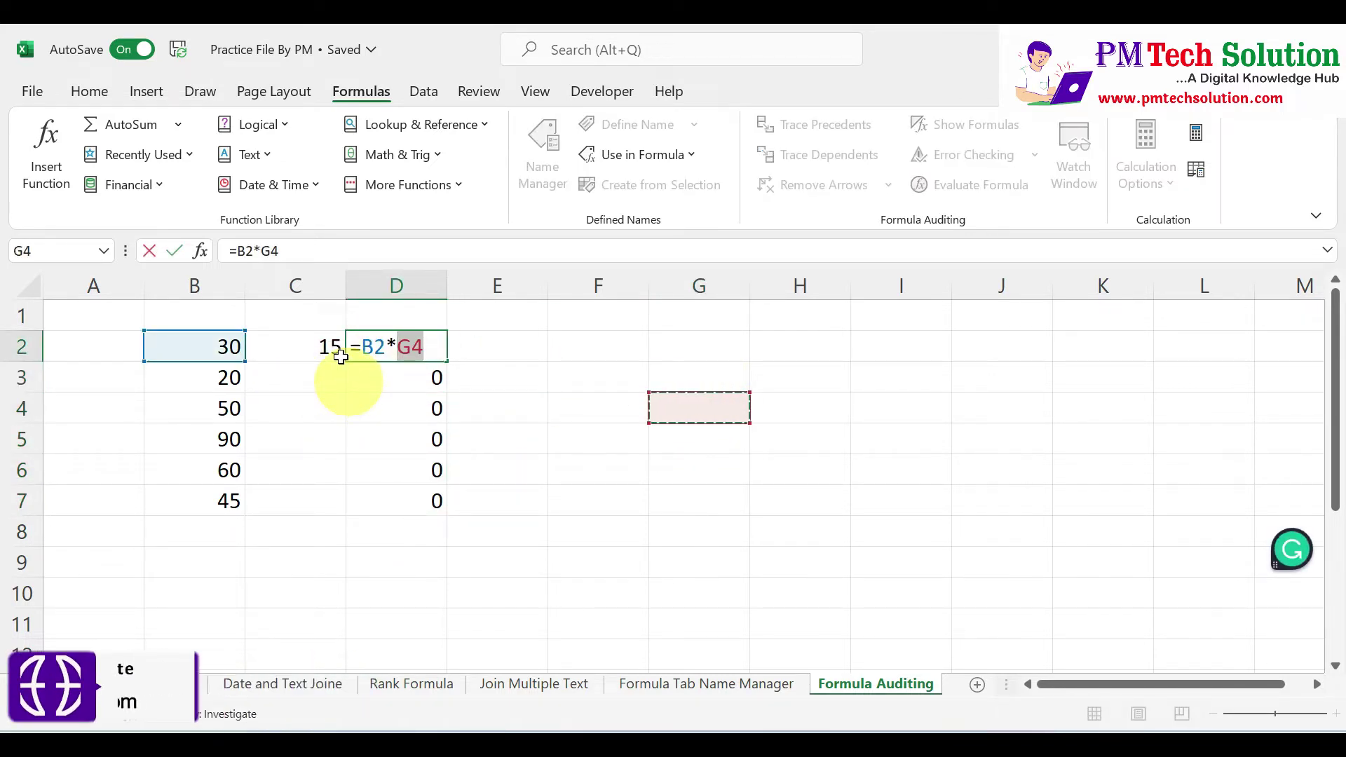
{"action": "key", "text": "Escape"}
{"action": "left_click", "coordinate": [295, 366]}
{"action": "left_click", "coordinate": [298, 348]}
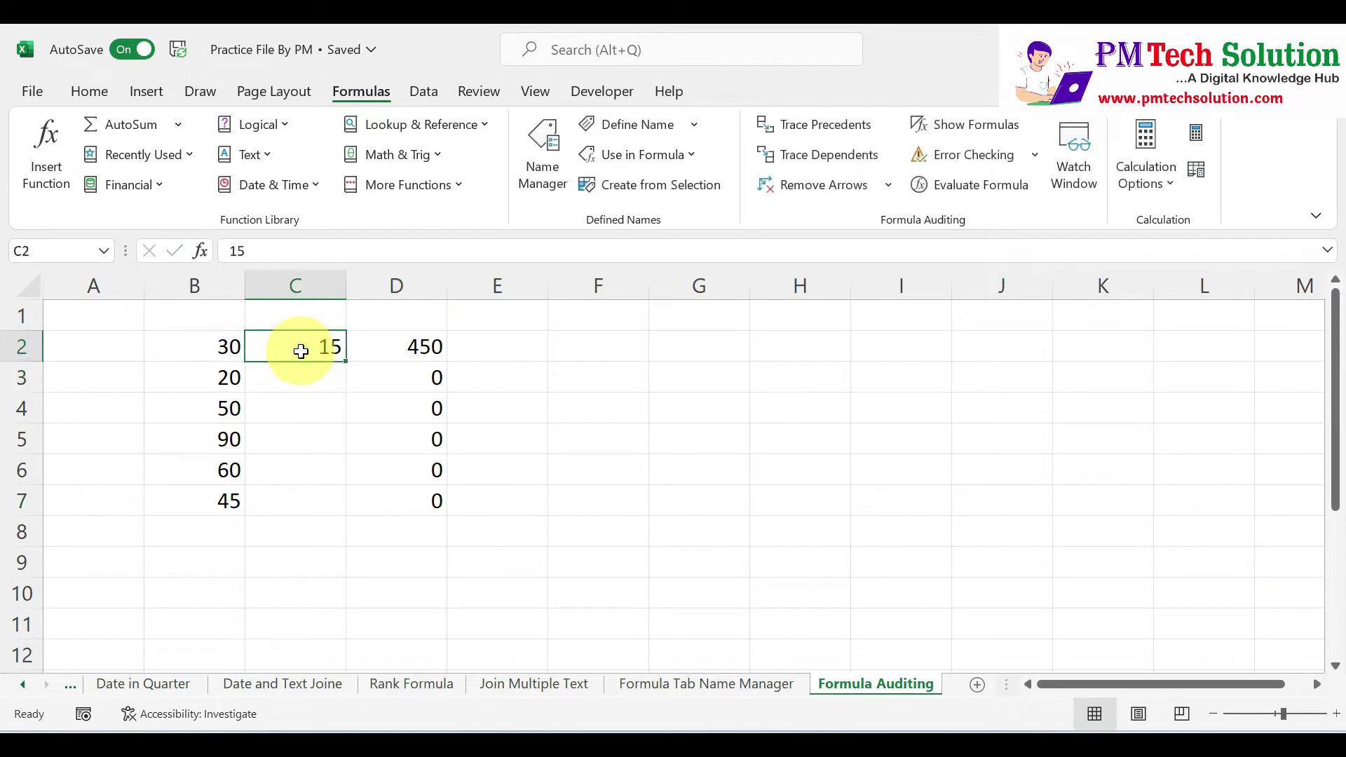
{"action": "left_click", "coordinate": [222, 385]}
{"action": "left_click", "coordinate": [308, 352]}
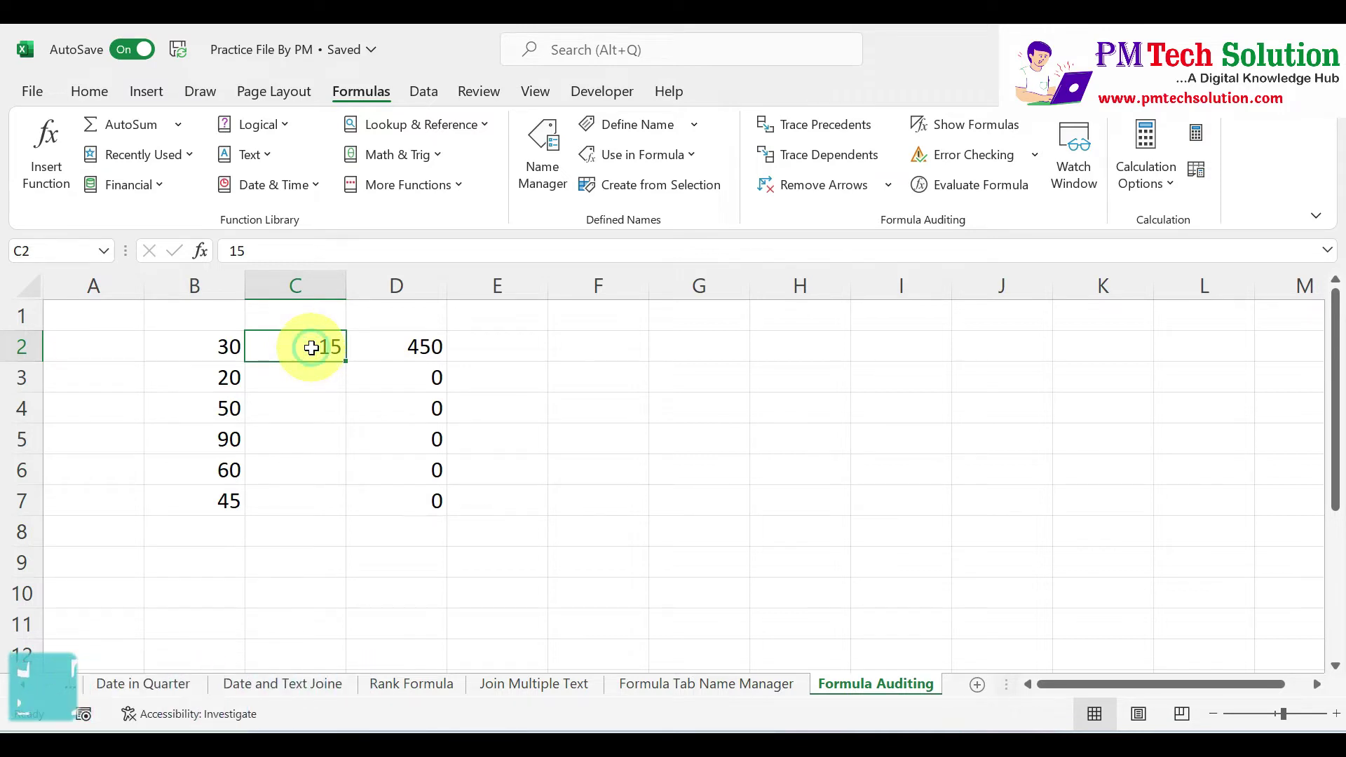
{"action": "double_click", "coordinate": [397, 353]}
{"action": "left_click", "coordinate": [420, 348]}
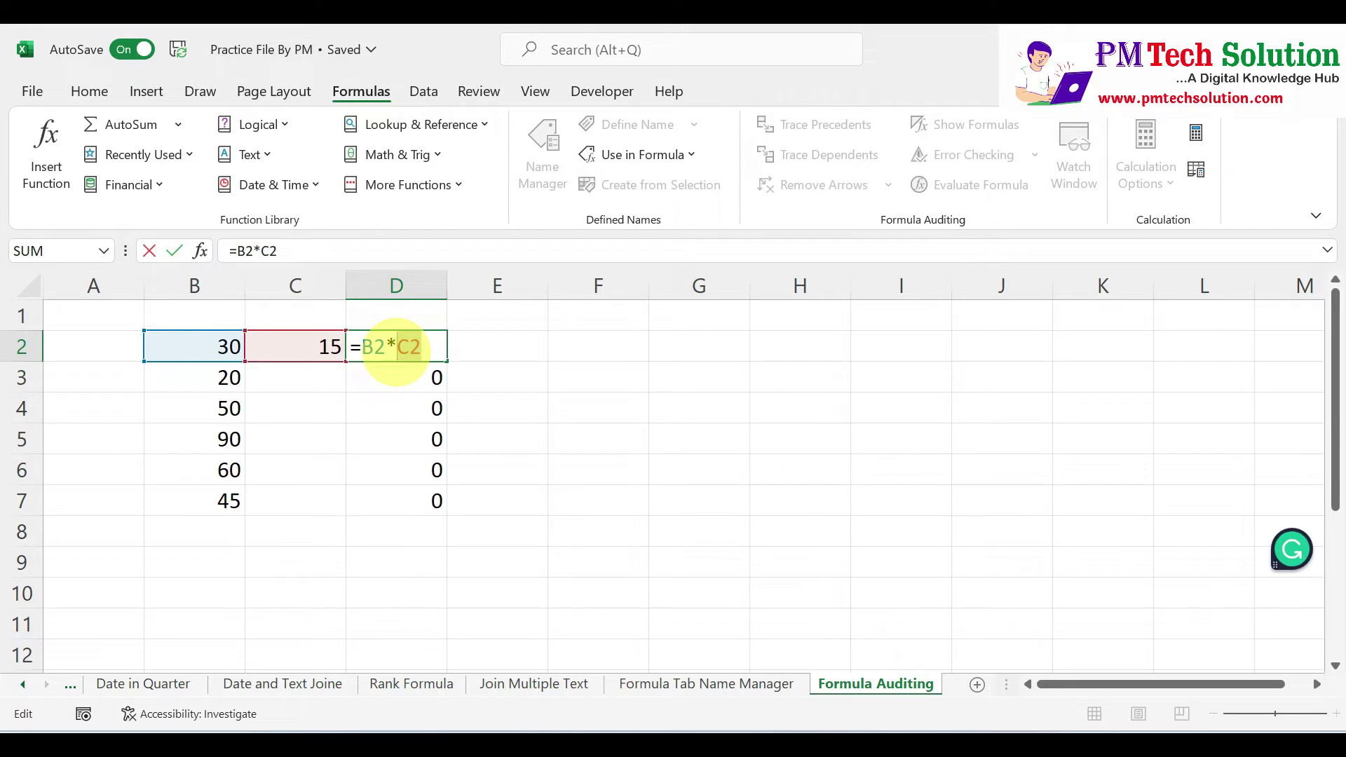
- Change D2 to =B2*$C$2 and fill down to D7, giving 300, 750, 1350, 900, 675
{"action": "key", "text": "F4"}
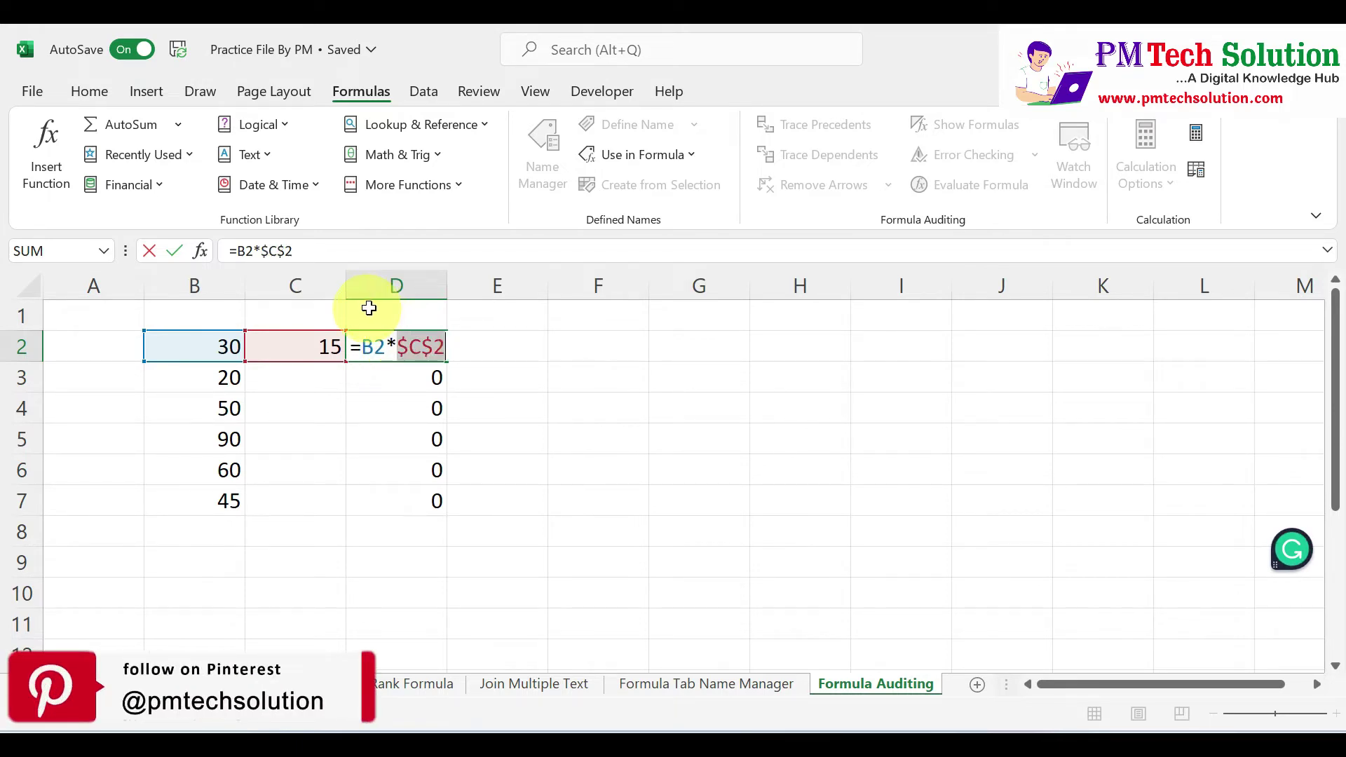
{"action": "key", "text": "Return"}
{"action": "left_click", "coordinate": [429, 346]}
{"action": "left_click_drag", "start_coordinate": [446, 361], "coordinate": [502, 486]}
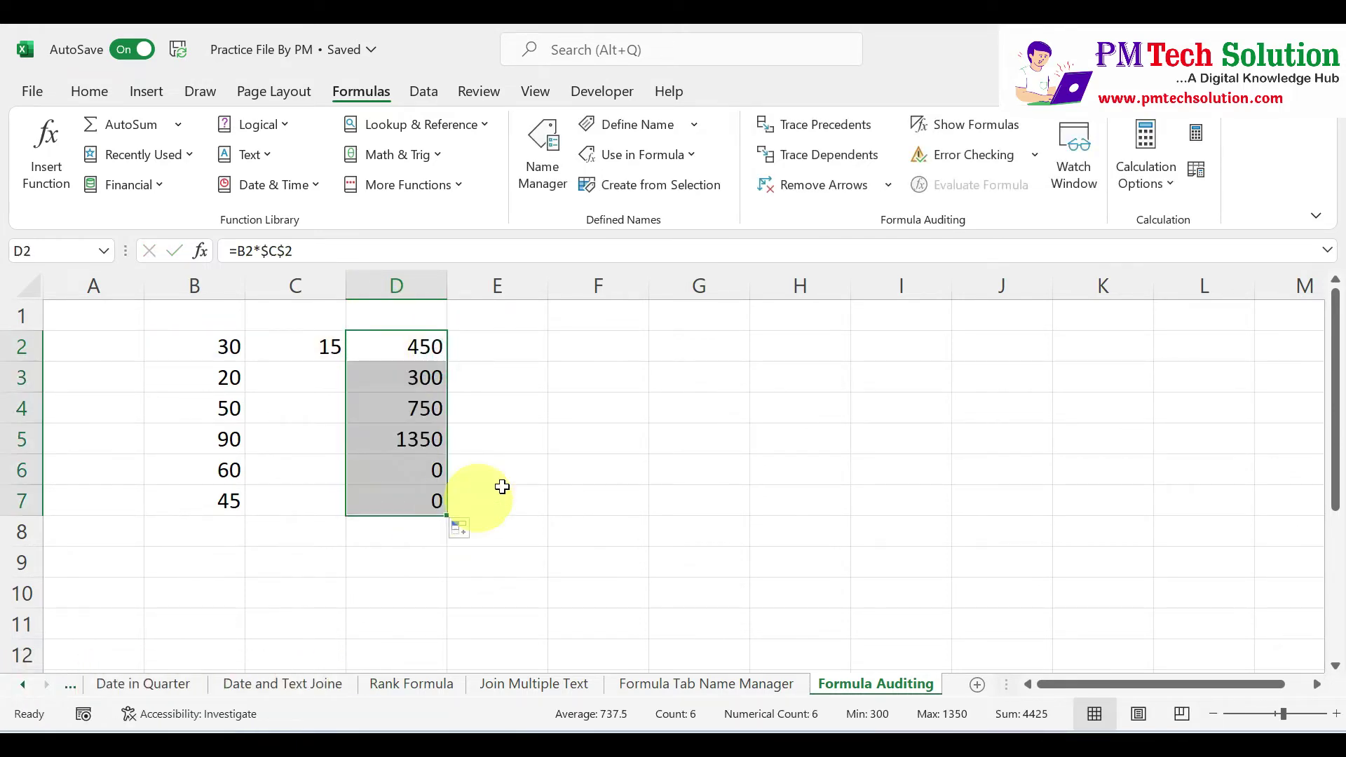
{"action": "left_click", "coordinate": [572, 470]}
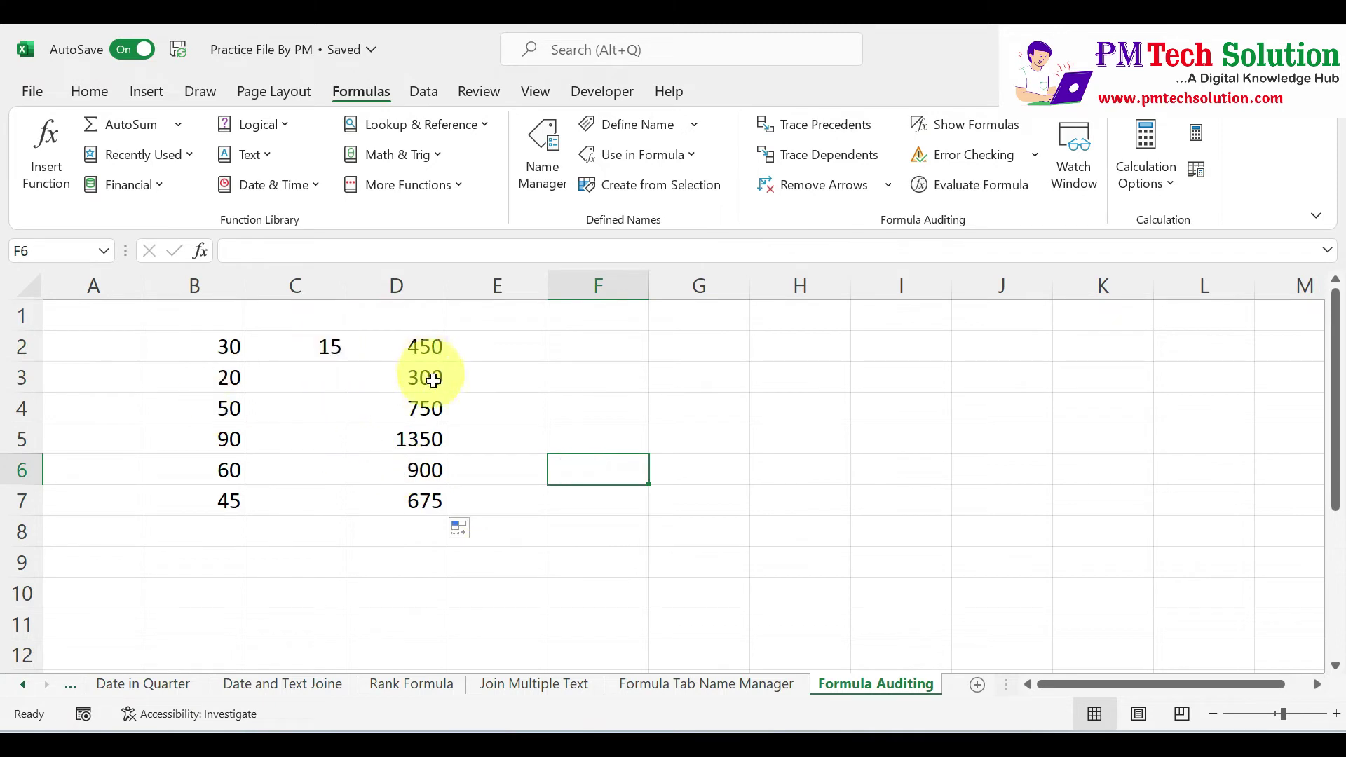
- Check that D3's formula reads =B3*$C$2 with the locked C2 reference, leaving it unchanged
{"action": "left_click", "coordinate": [433, 379]}
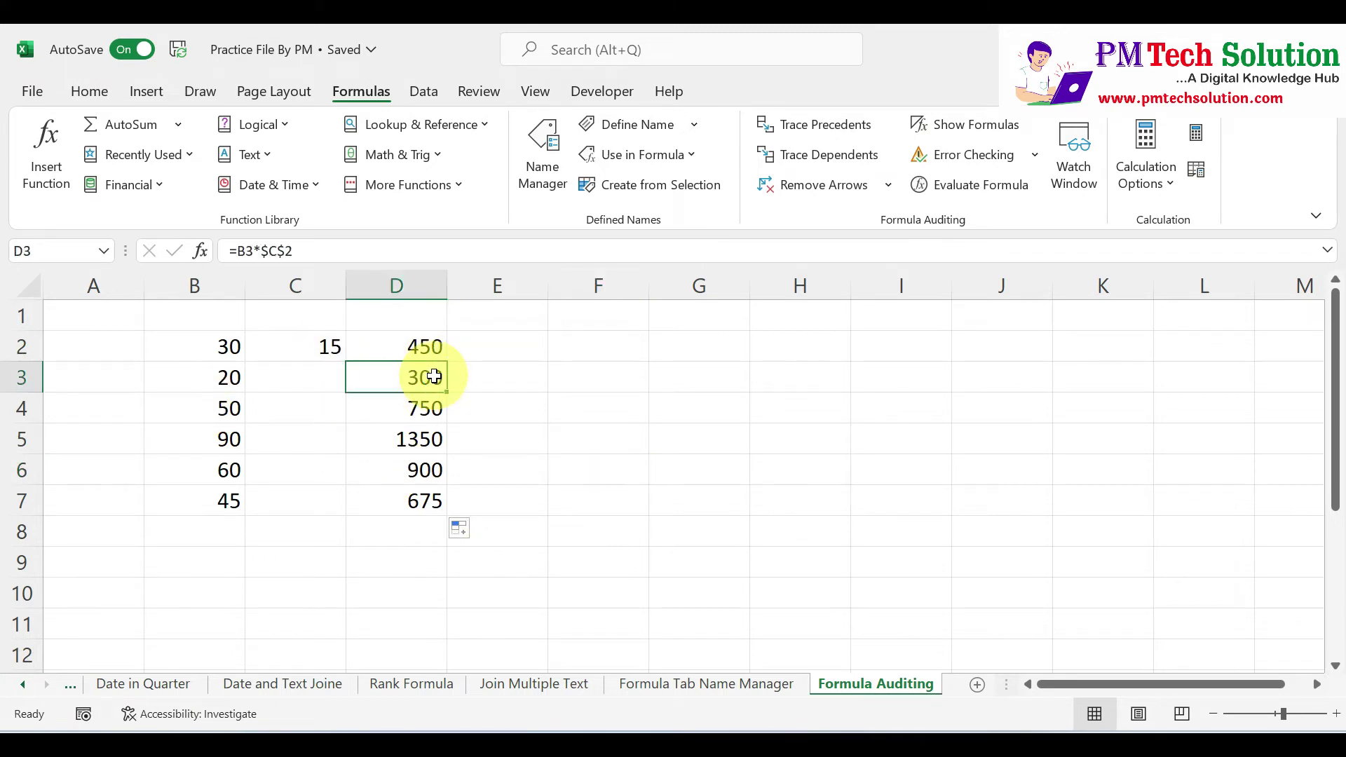
{"action": "double_click", "coordinate": [393, 378]}
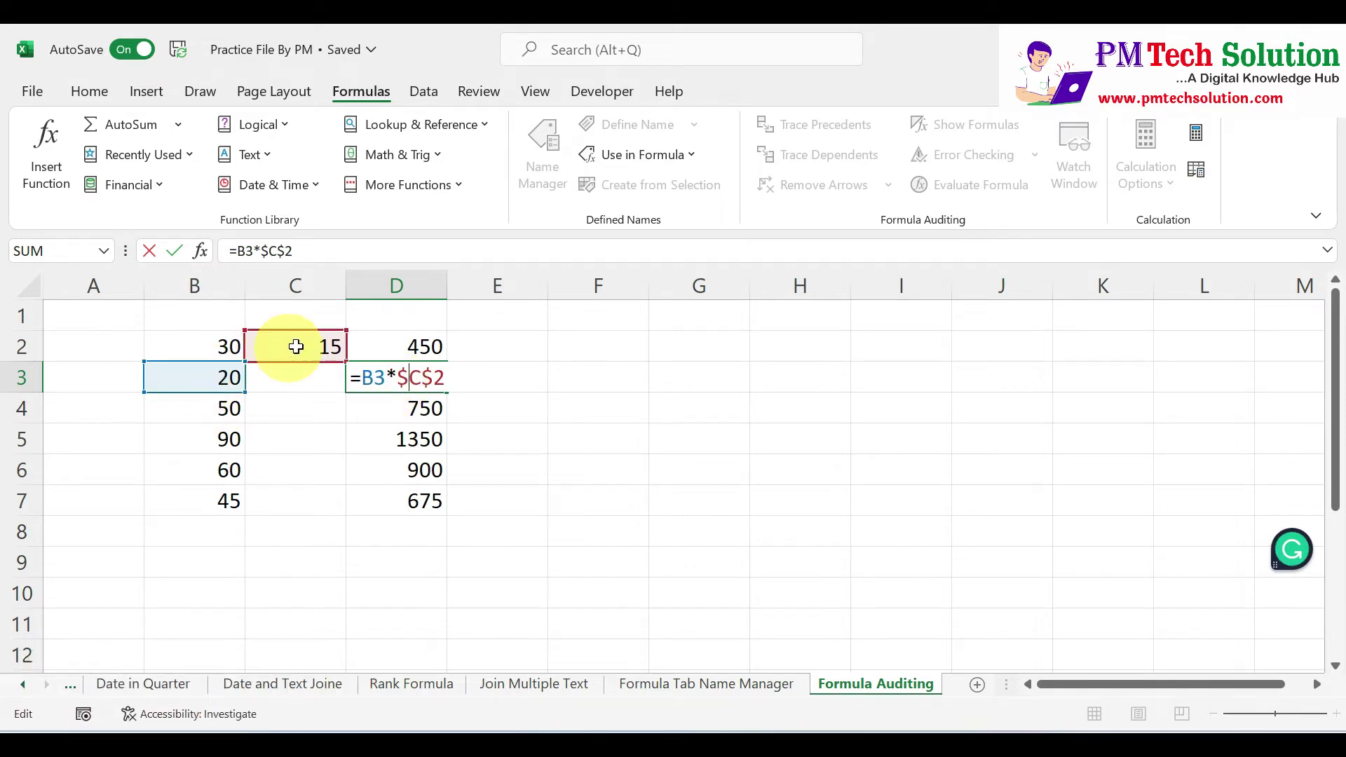
{"action": "left_click", "coordinate": [410, 378]}
{"action": "key", "text": "Return"}
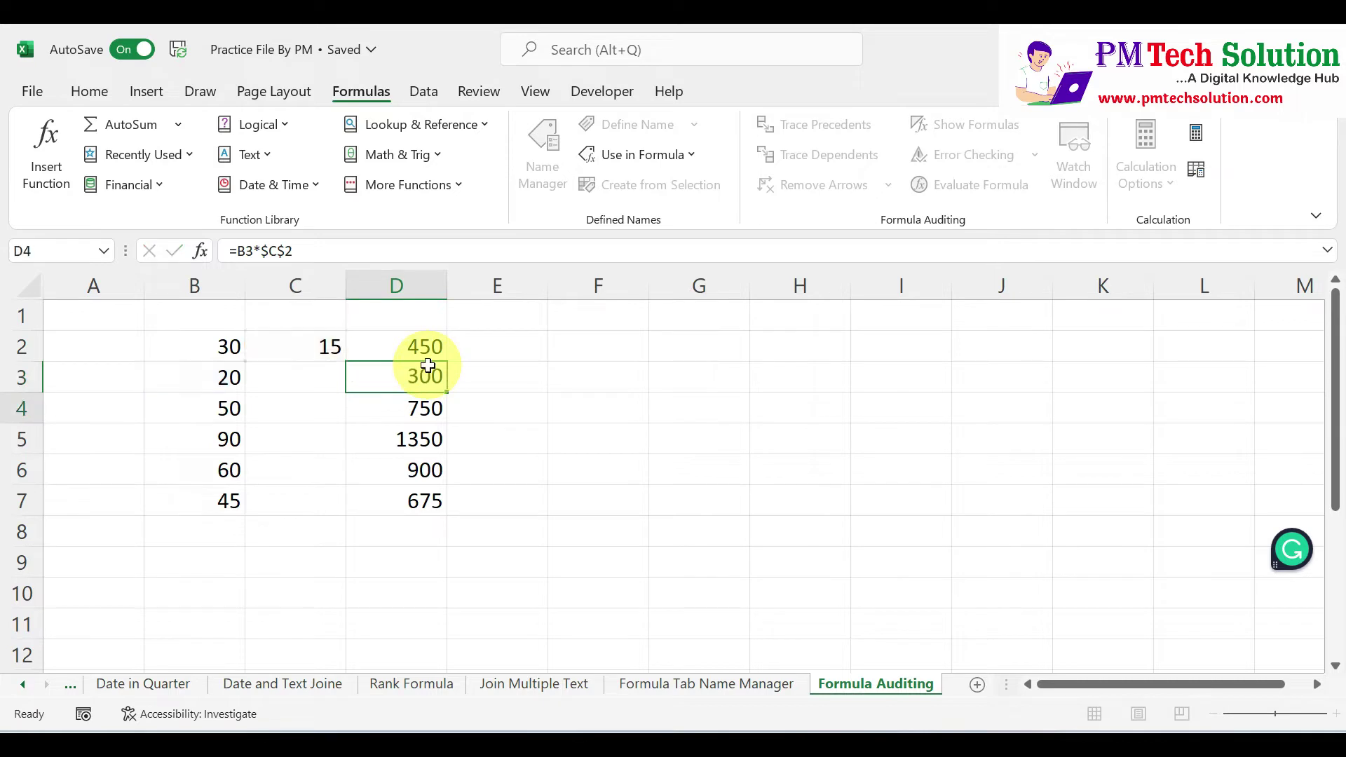
{"action": "left_click", "coordinate": [598, 592]}
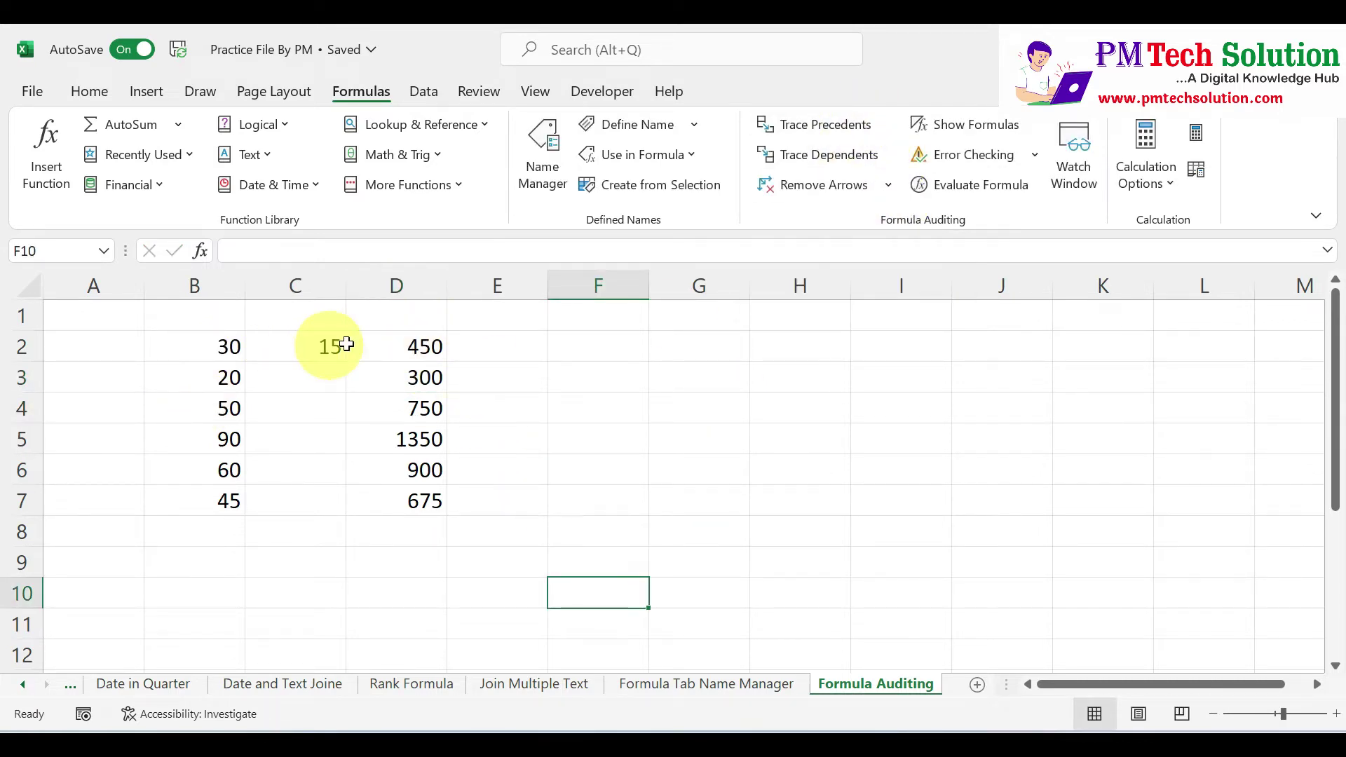
- Trace D2's precedents so arrows run from B2 and C2, leaving D6 selected
{"action": "left_click", "coordinate": [220, 354]}
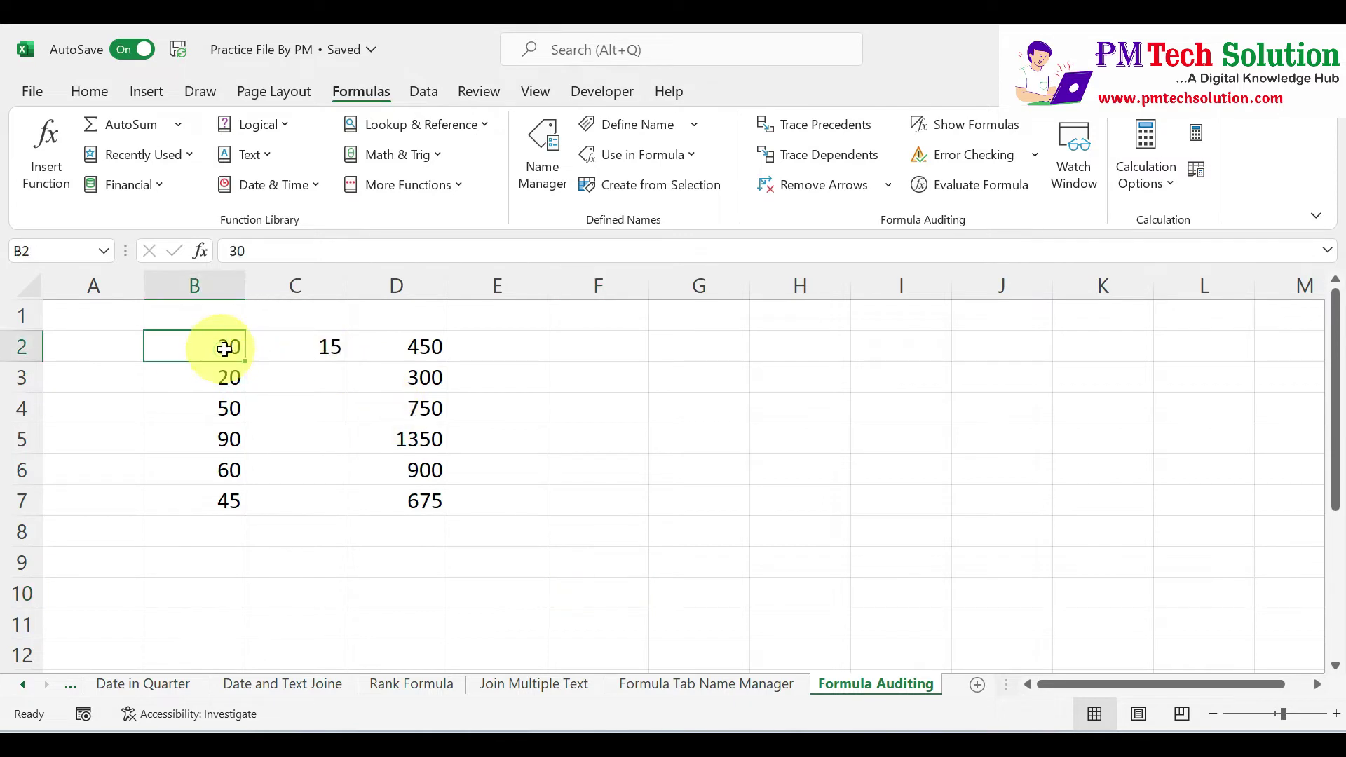
{"action": "left_click", "coordinate": [314, 356]}
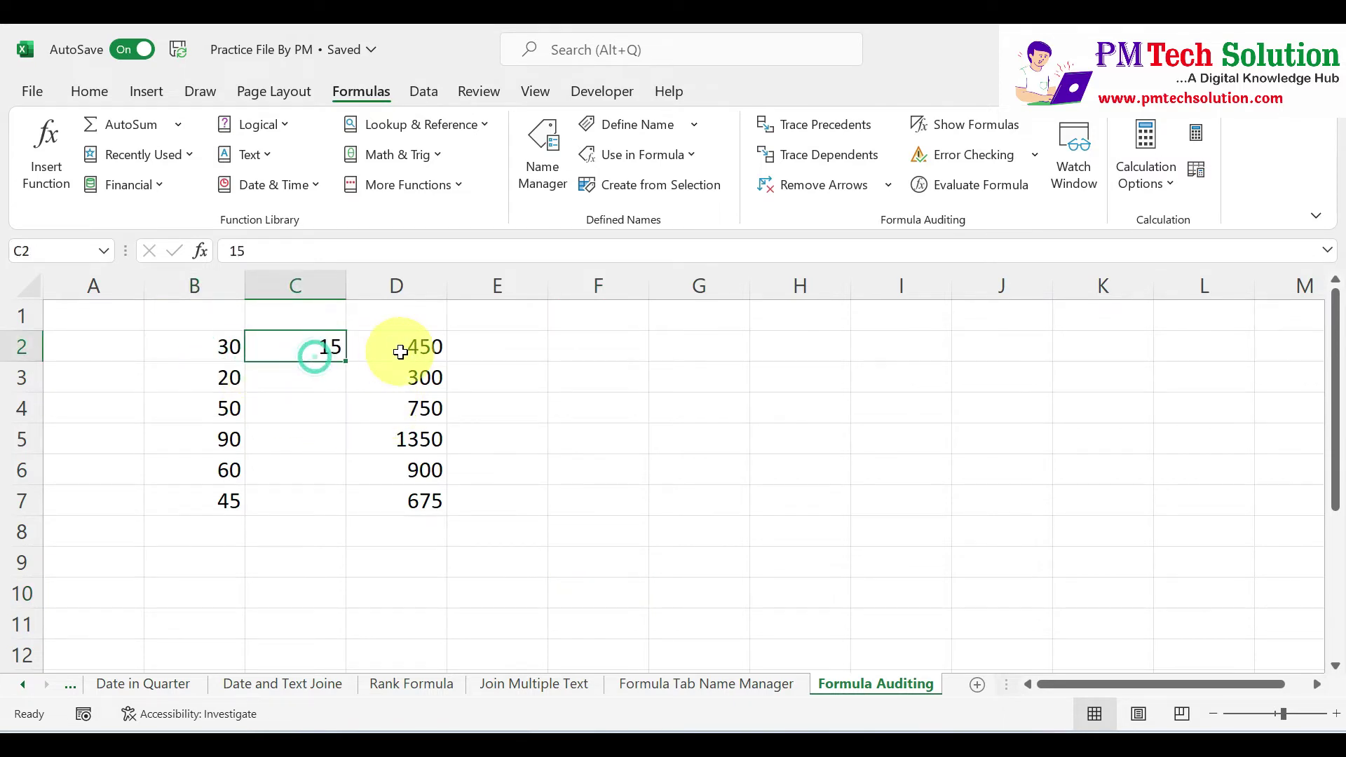
{"action": "left_click", "coordinate": [400, 352]}
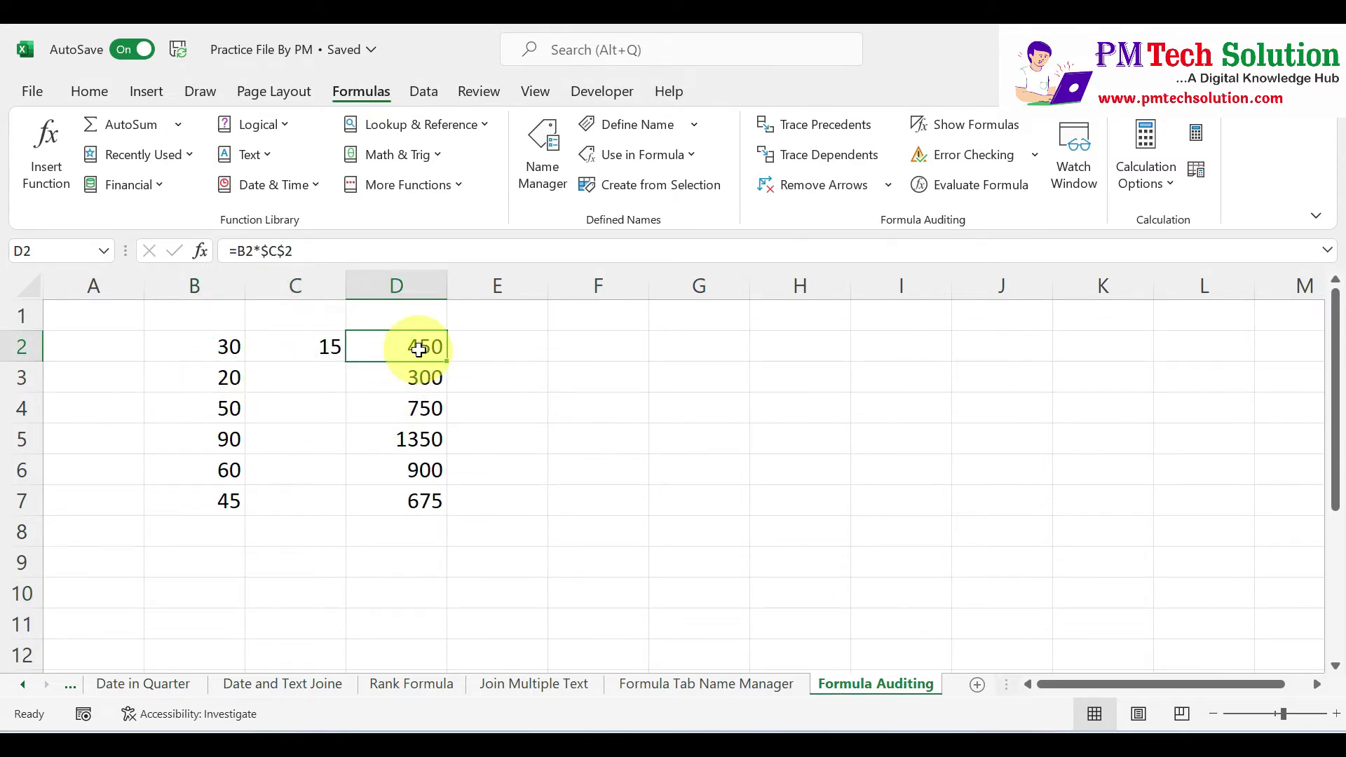
{"action": "left_click", "coordinate": [806, 125]}
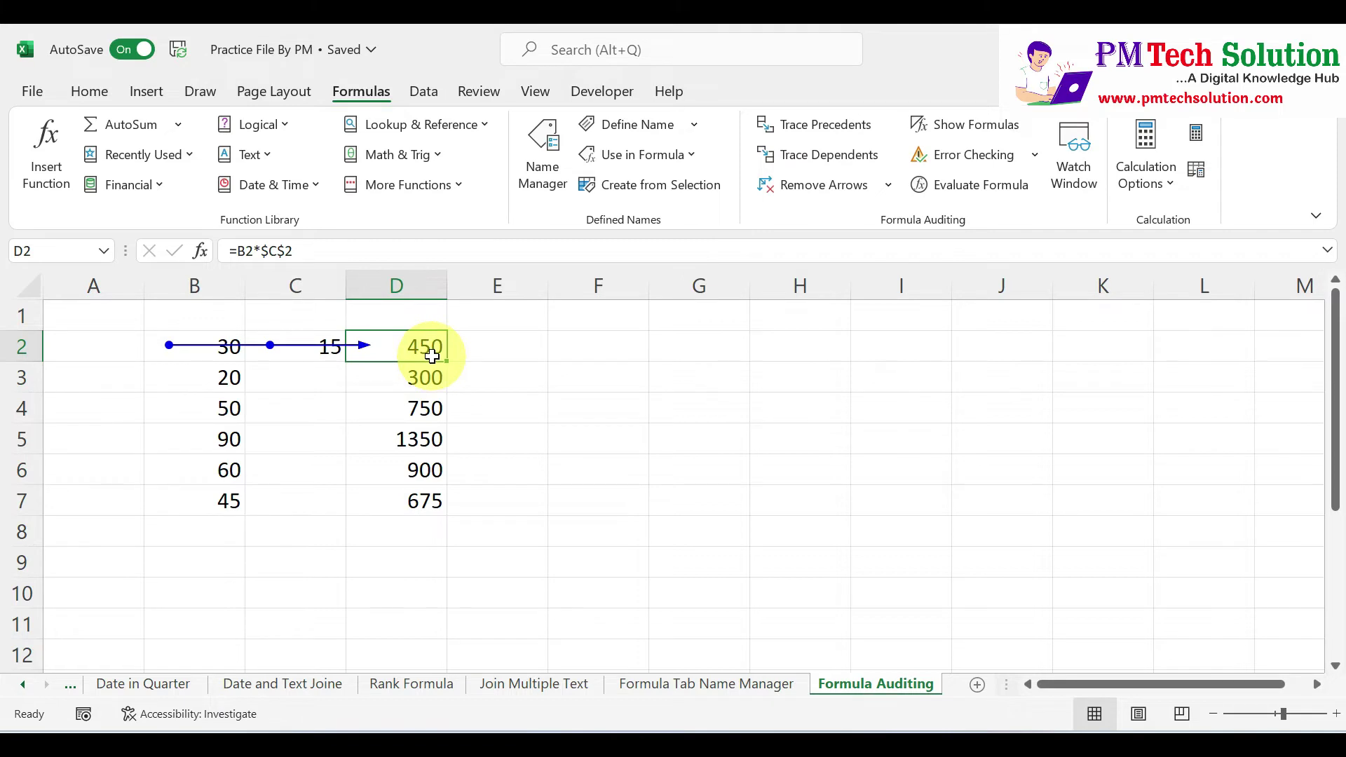
{"action": "left_click", "coordinate": [424, 469]}
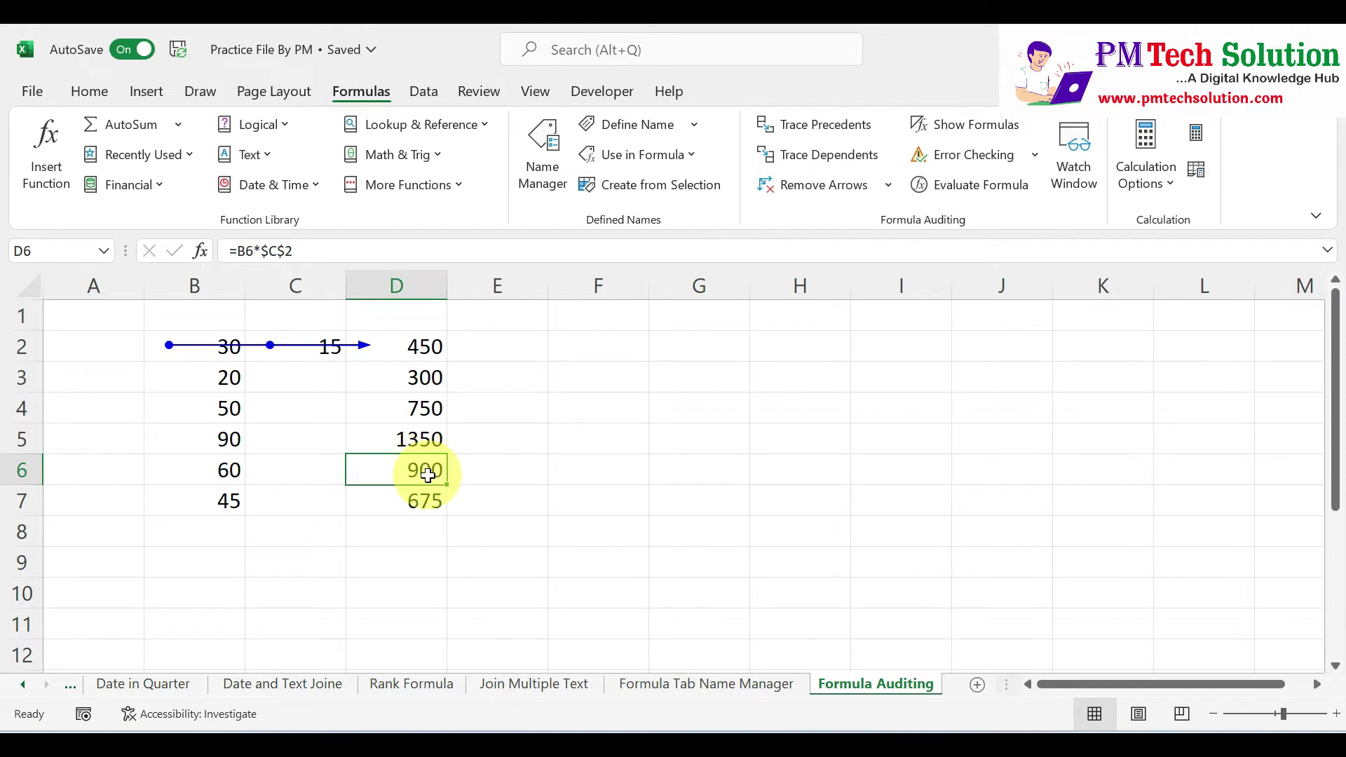
- Trace D6's precedents, then remove all trace arrows from the sheet
{"action": "left_click", "coordinate": [824, 133]}
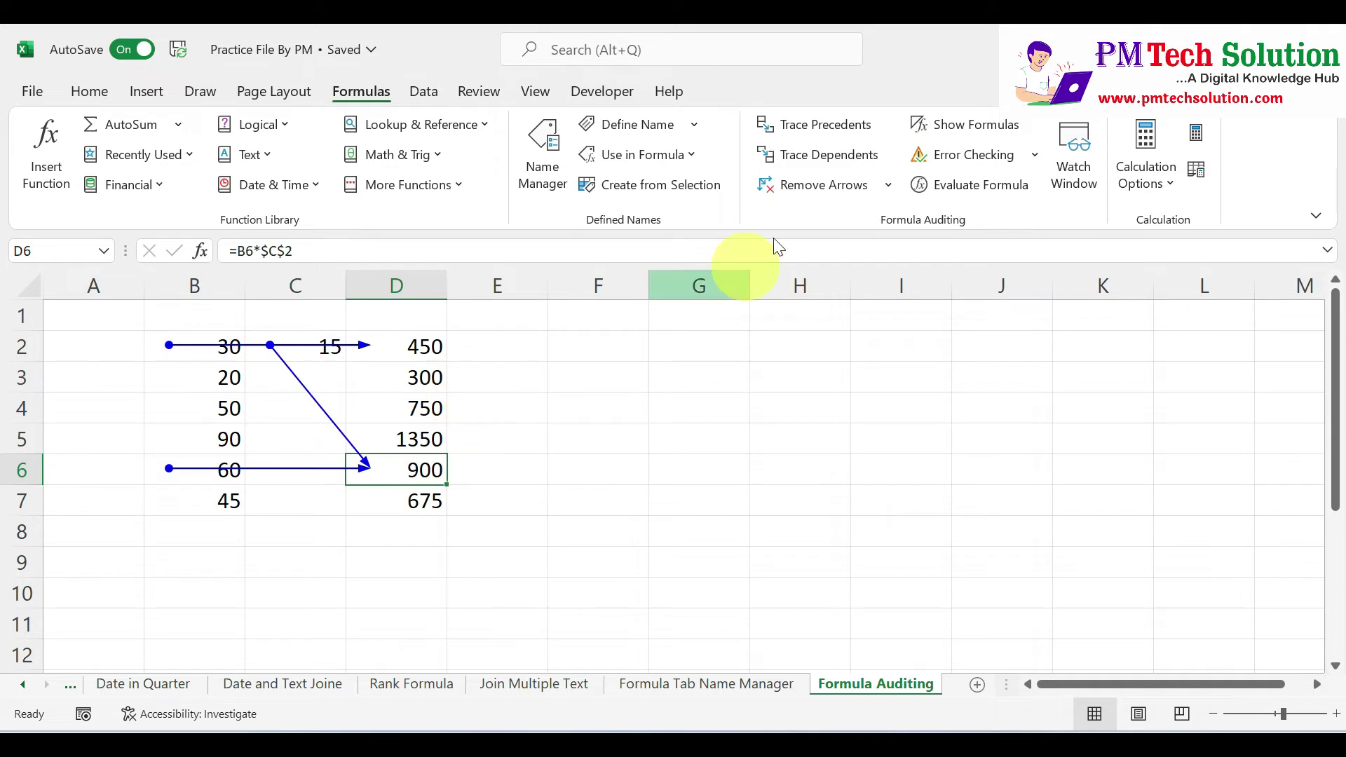
{"action": "left_click", "coordinate": [839, 193]}
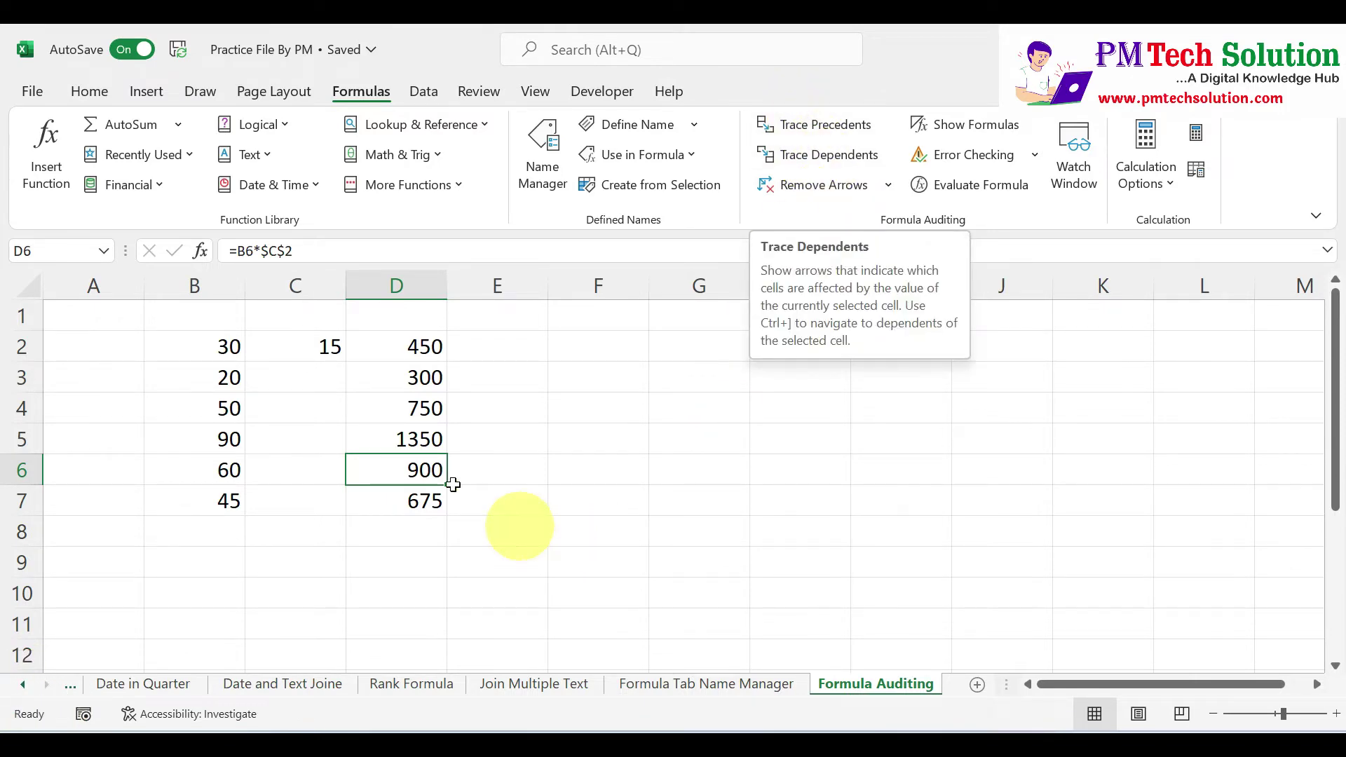
- Trace C2's dependents with arrows to D2 through D7, then select B5
{"action": "left_click", "coordinate": [294, 350]}
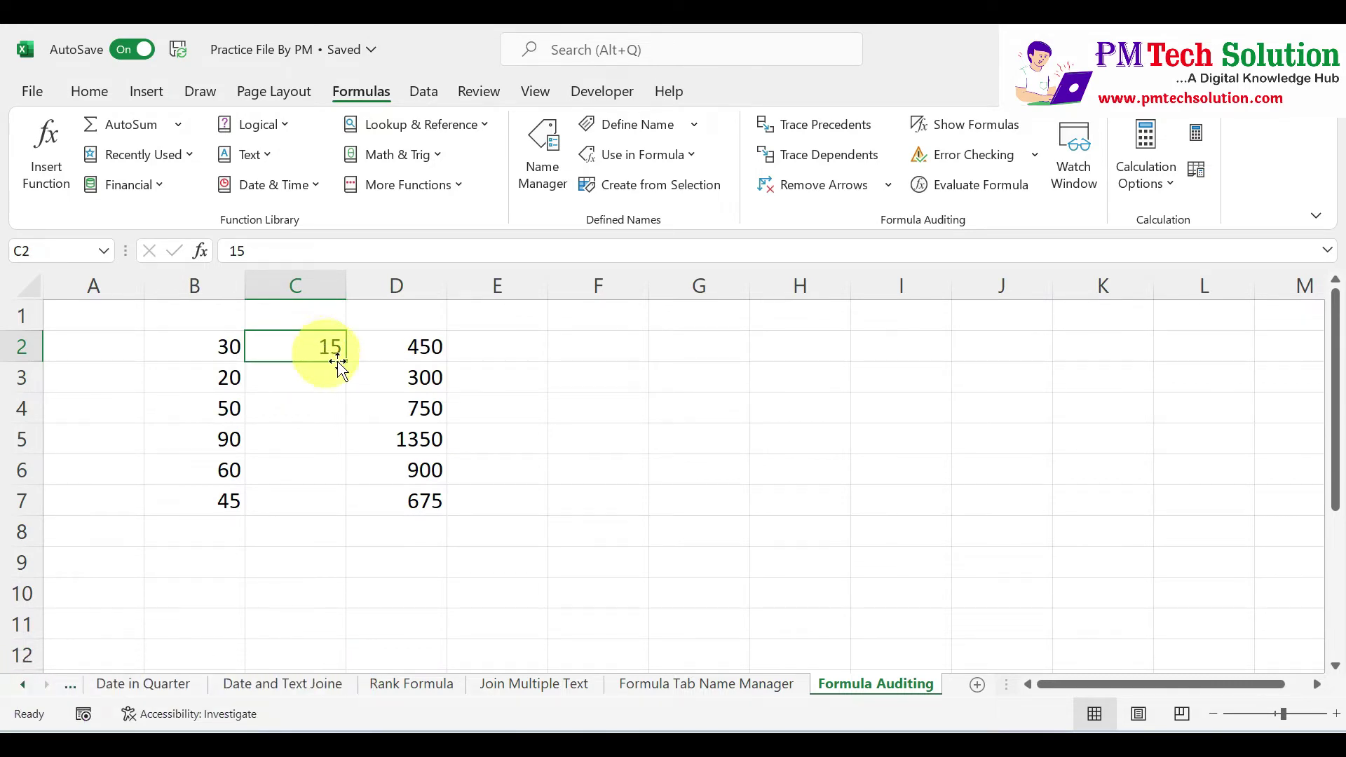
{"action": "left_click", "coordinate": [817, 155]}
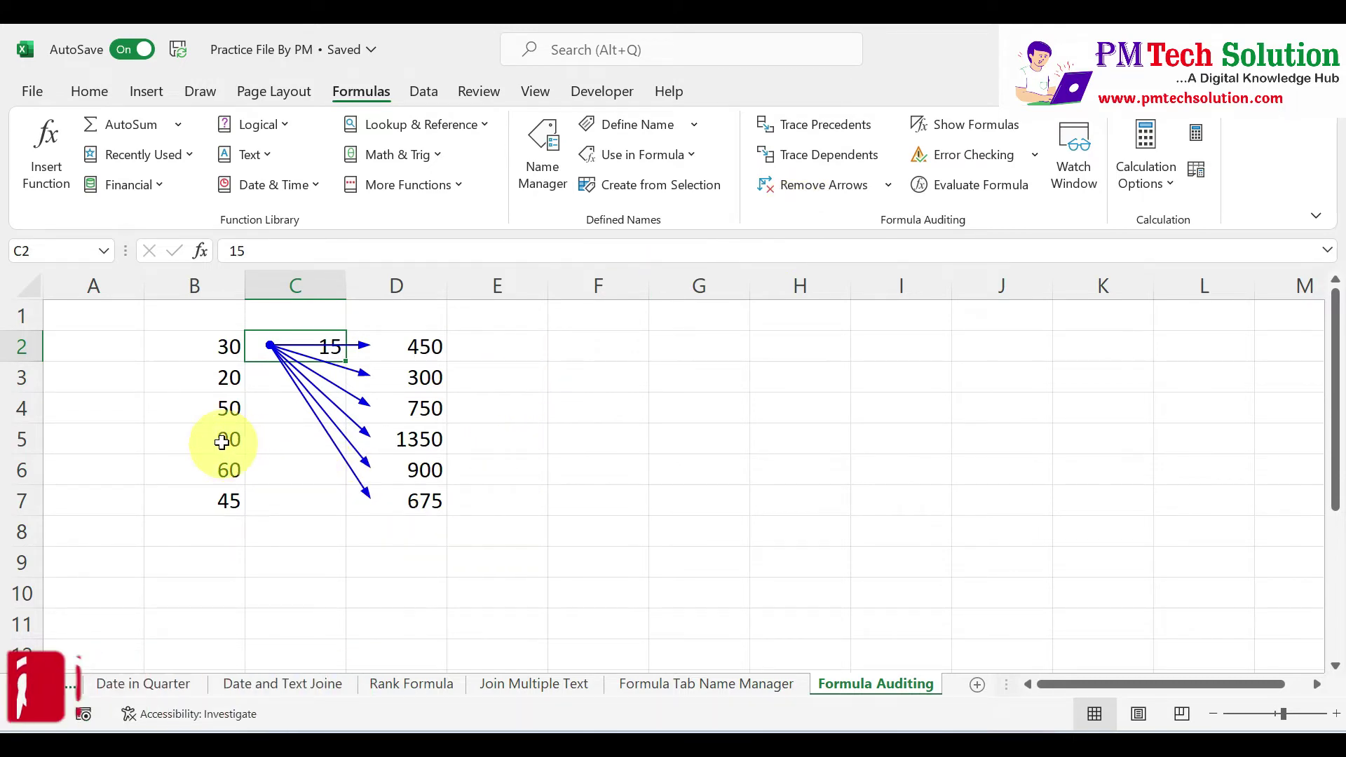
{"action": "left_click", "coordinate": [221, 442]}
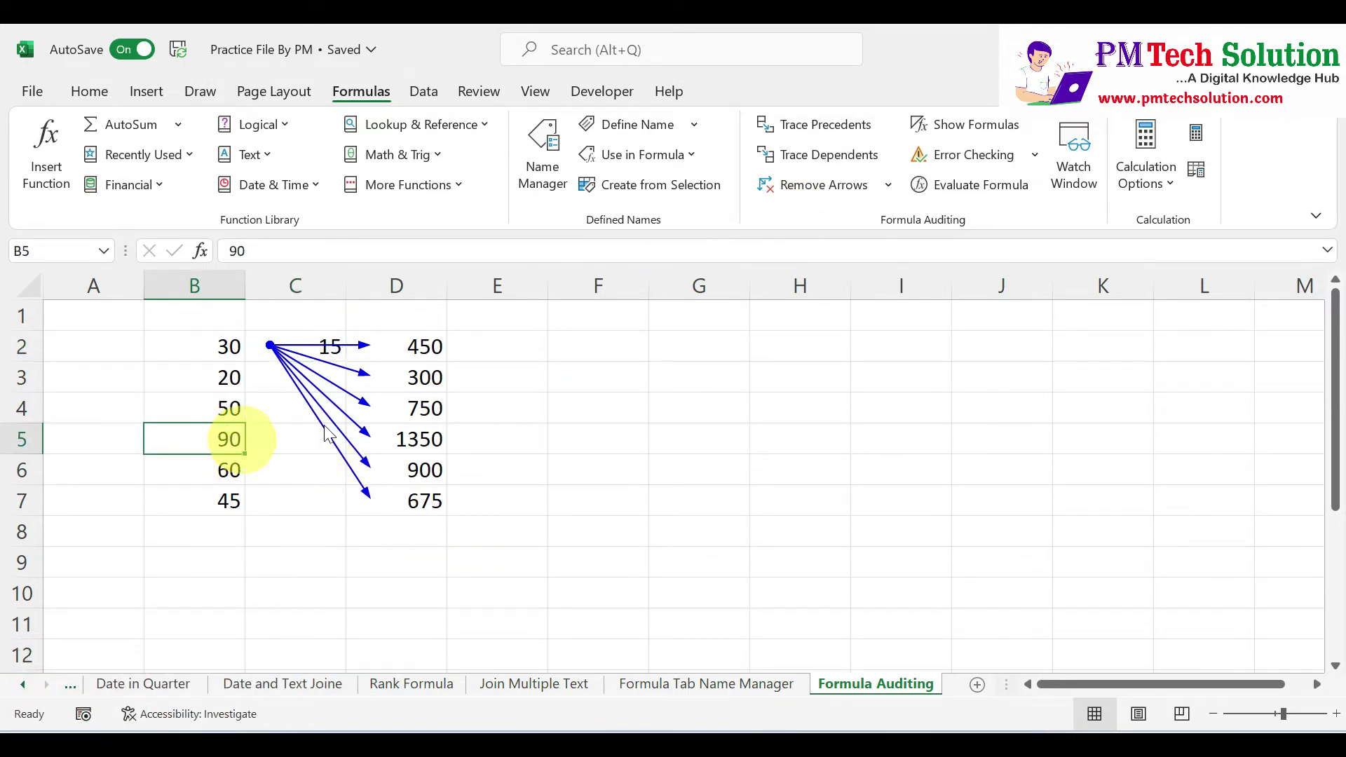
- Trace B5's dependent arrow into D5, check D5, then remove all arrows
{"action": "left_click", "coordinate": [826, 156]}
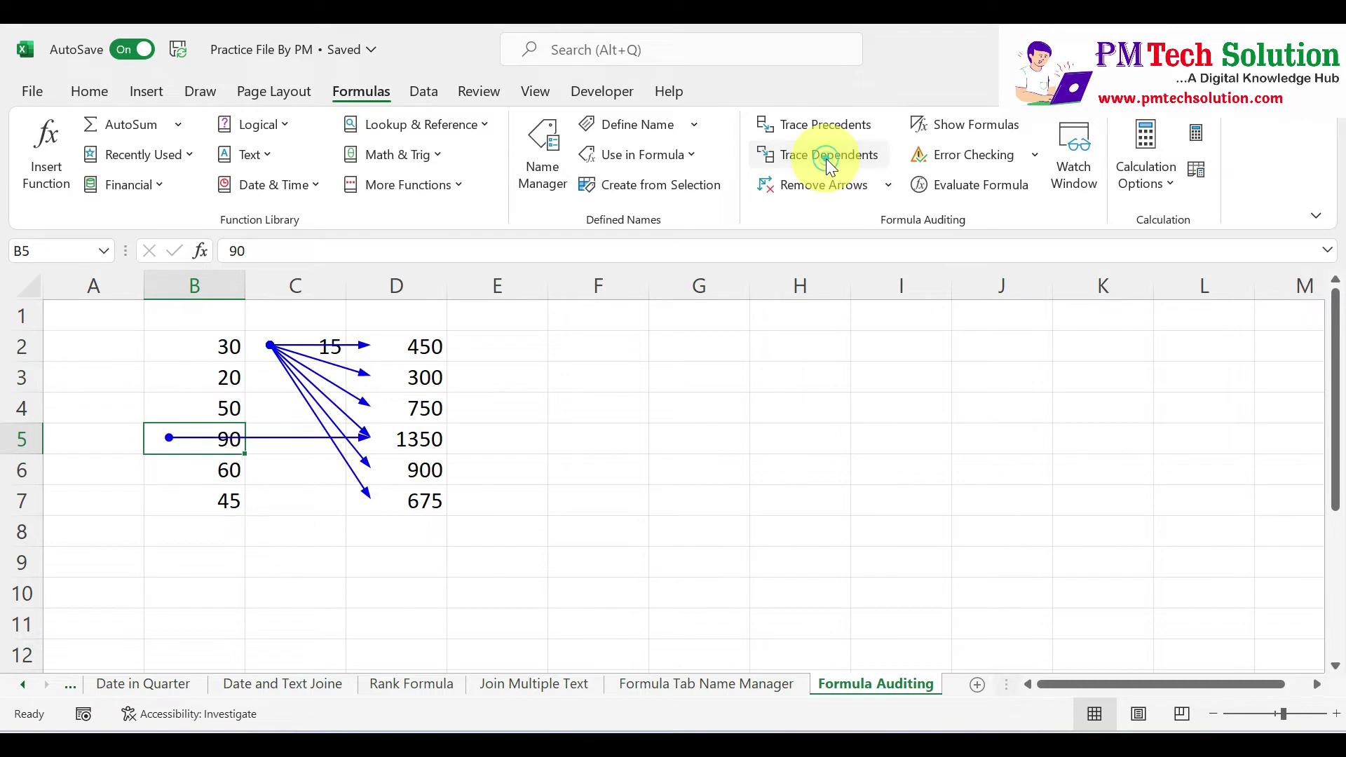
{"action": "left_click", "coordinate": [421, 449]}
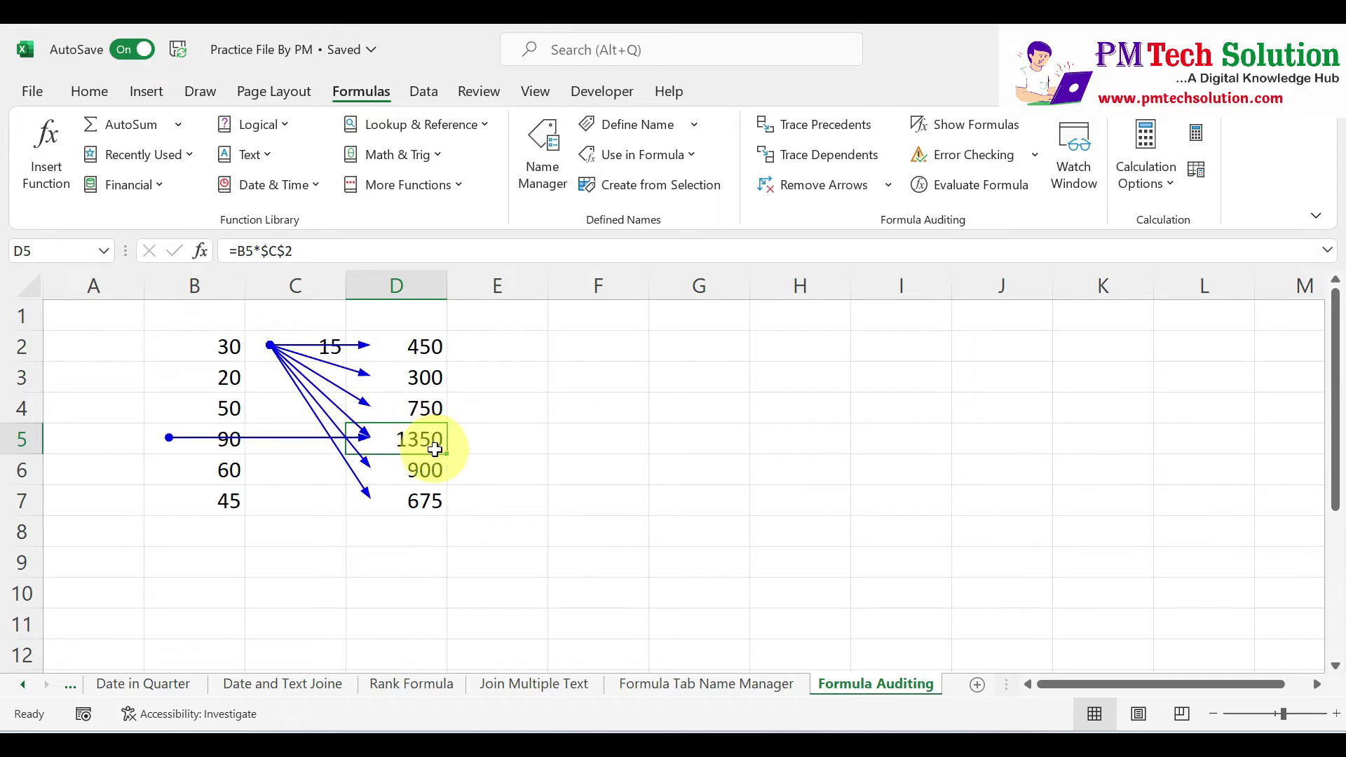
{"action": "left_click", "coordinate": [816, 193]}
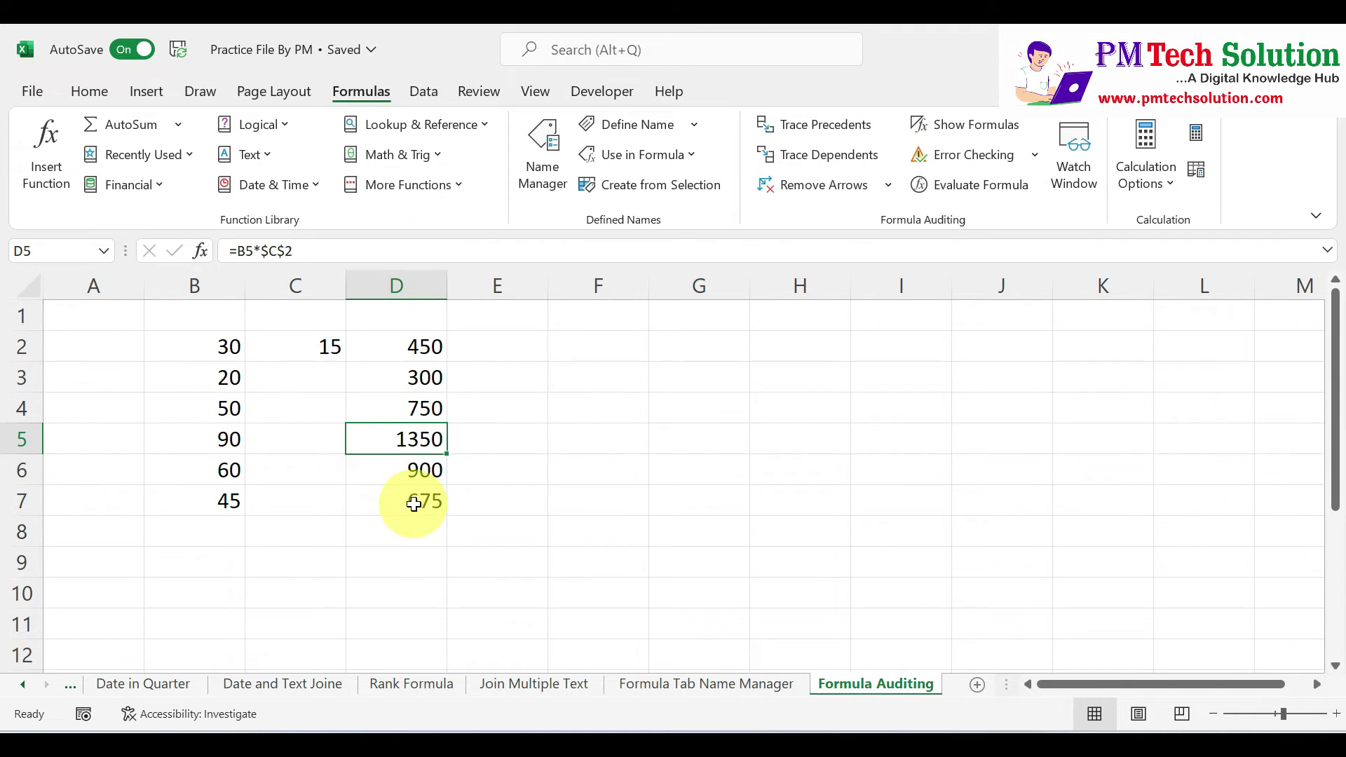
{"action": "left_click", "coordinate": [605, 441]}
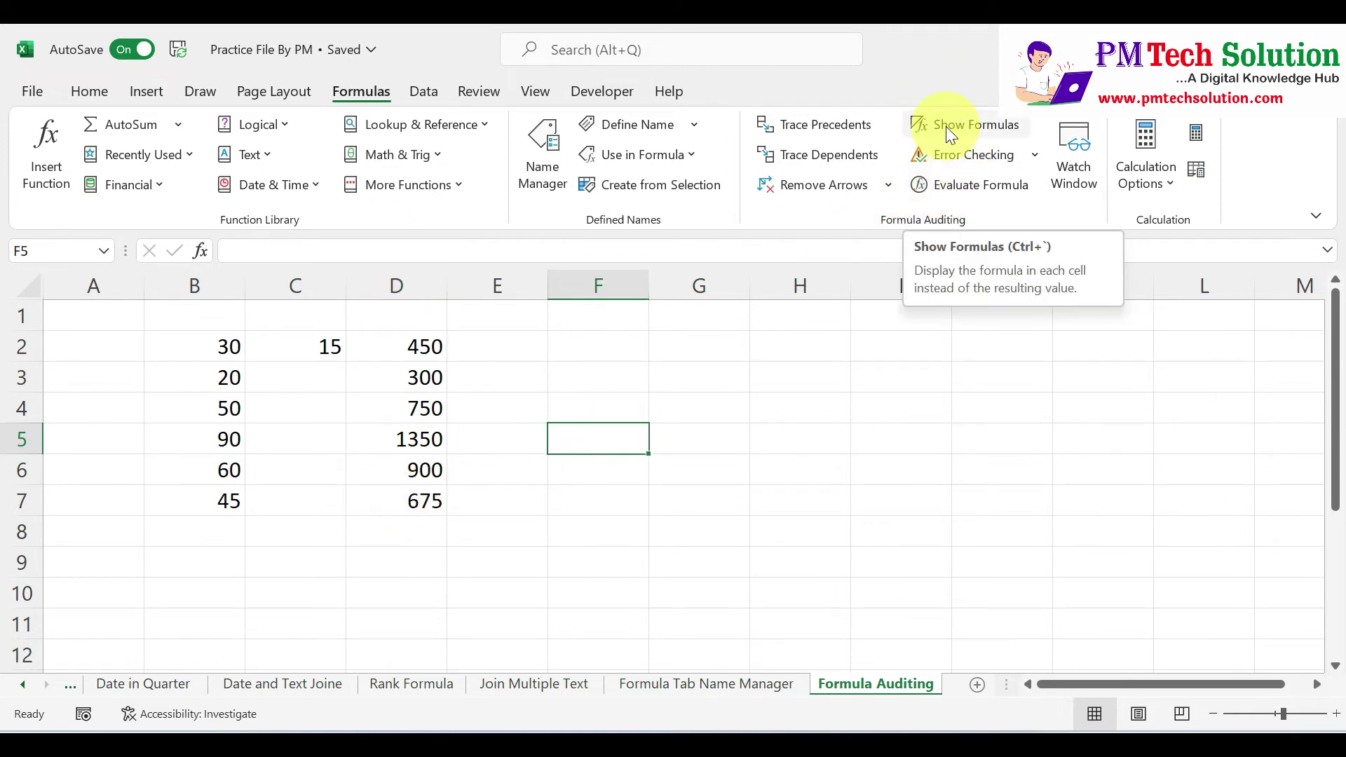
{"action": "left_click", "coordinate": [415, 350]}
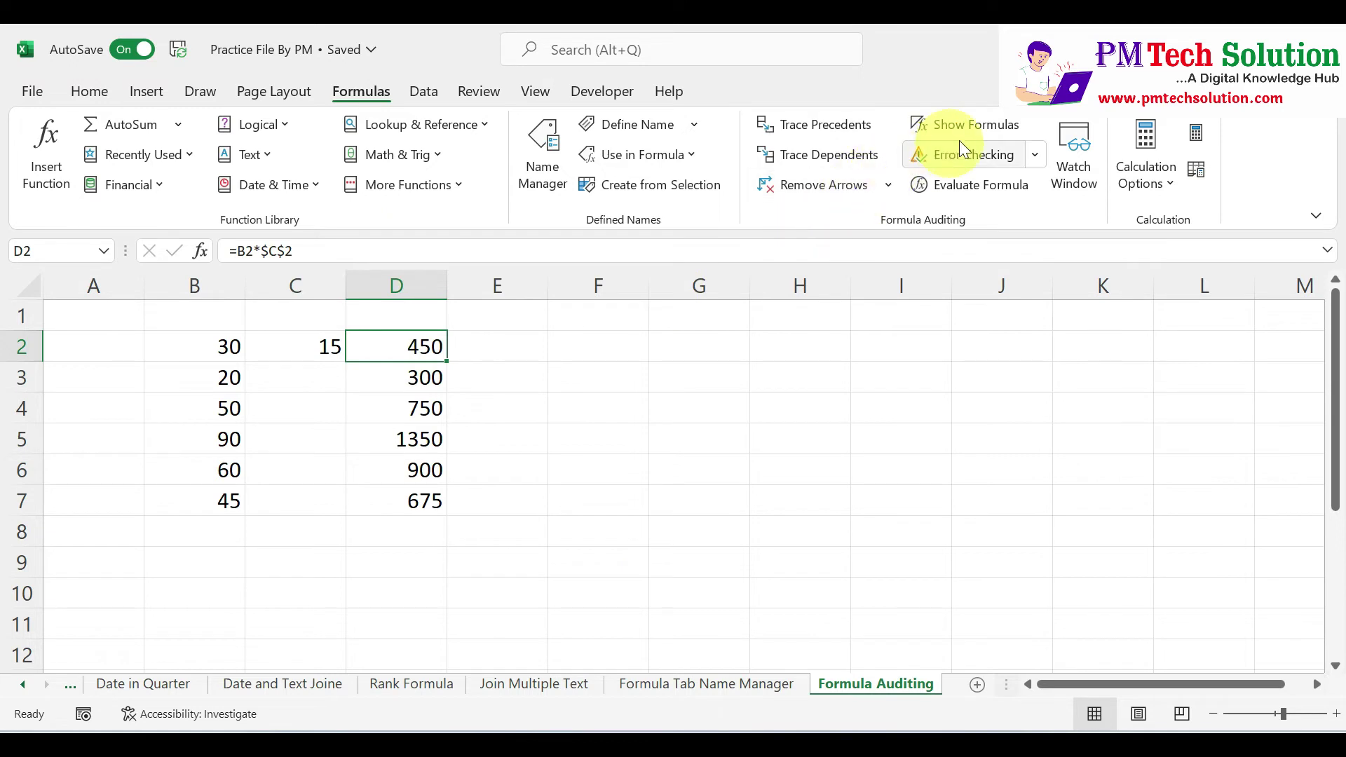
{"action": "left_click", "coordinate": [977, 123]}
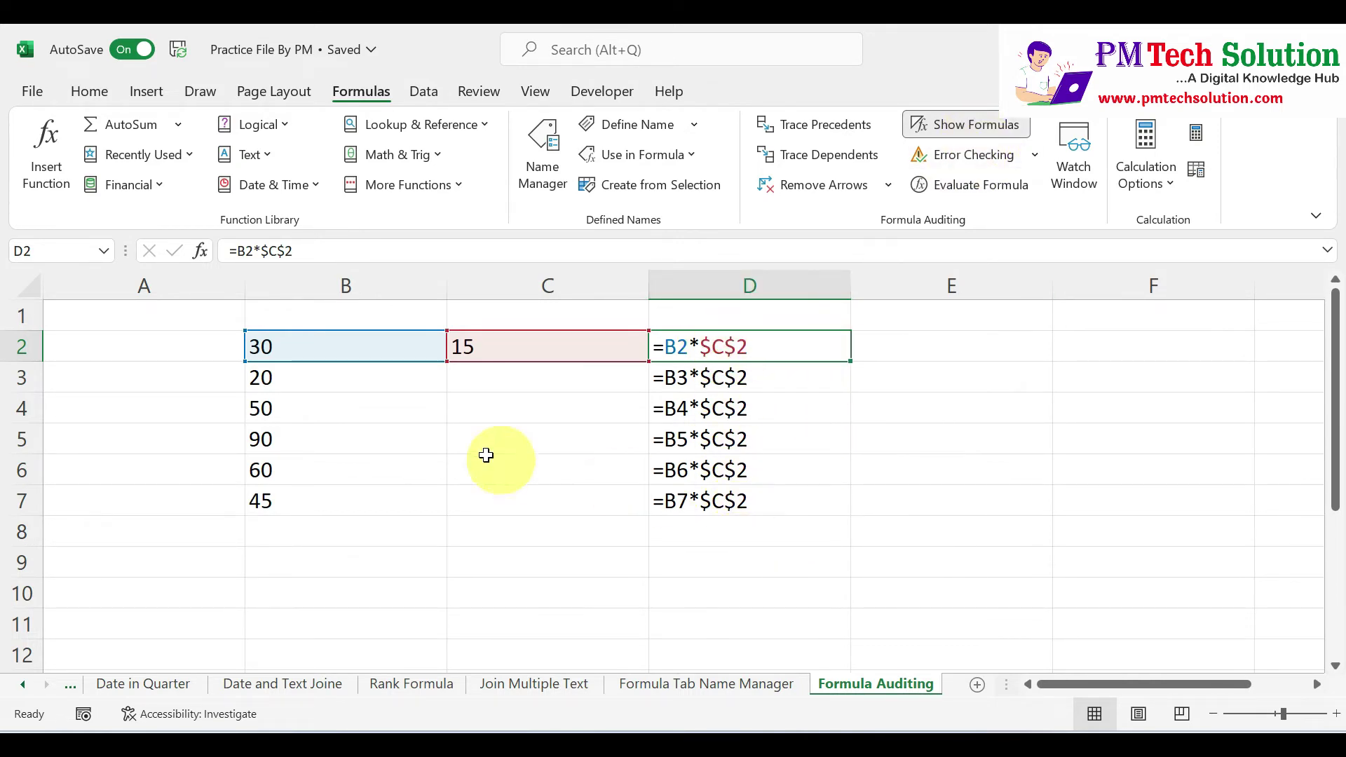
{"action": "left_click", "coordinate": [959, 127]}
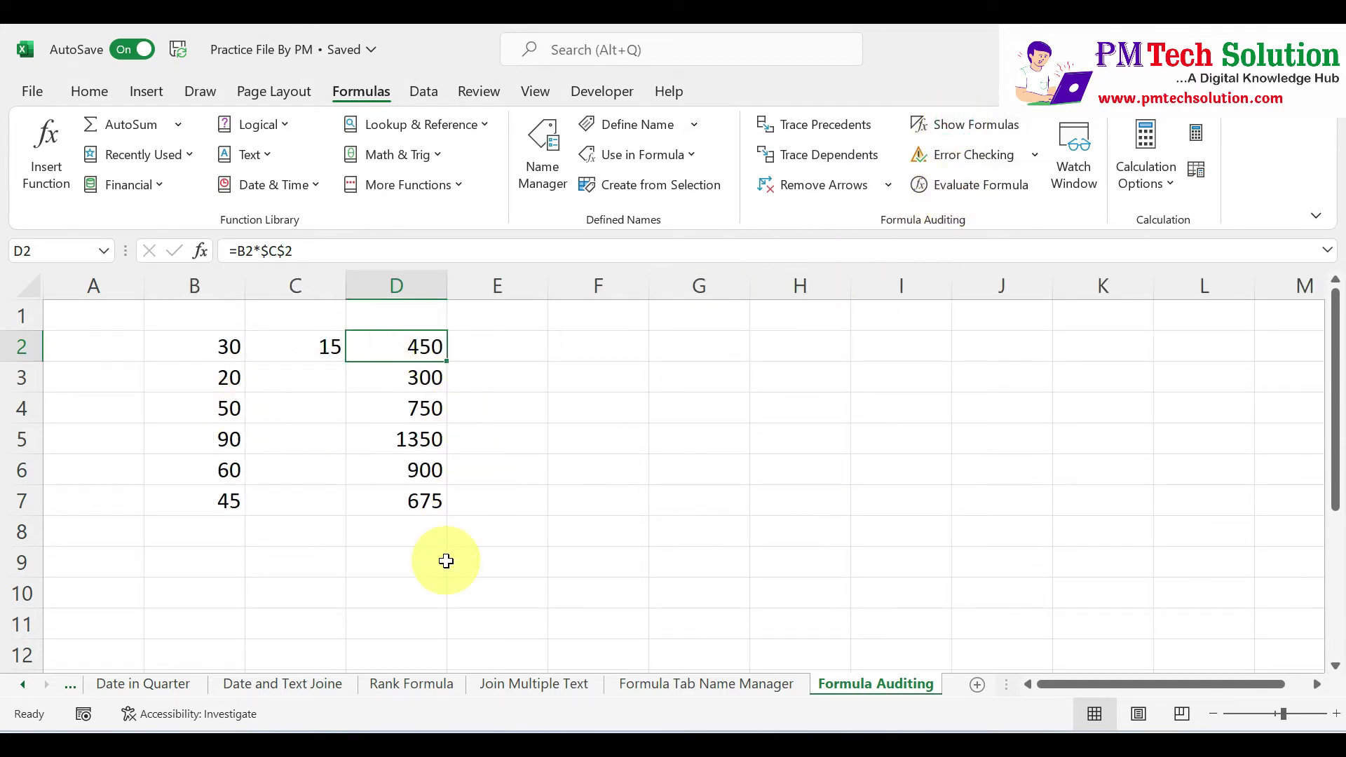
{"action": "type", "text": "0"}
{"action": "key", "text": "Return"}
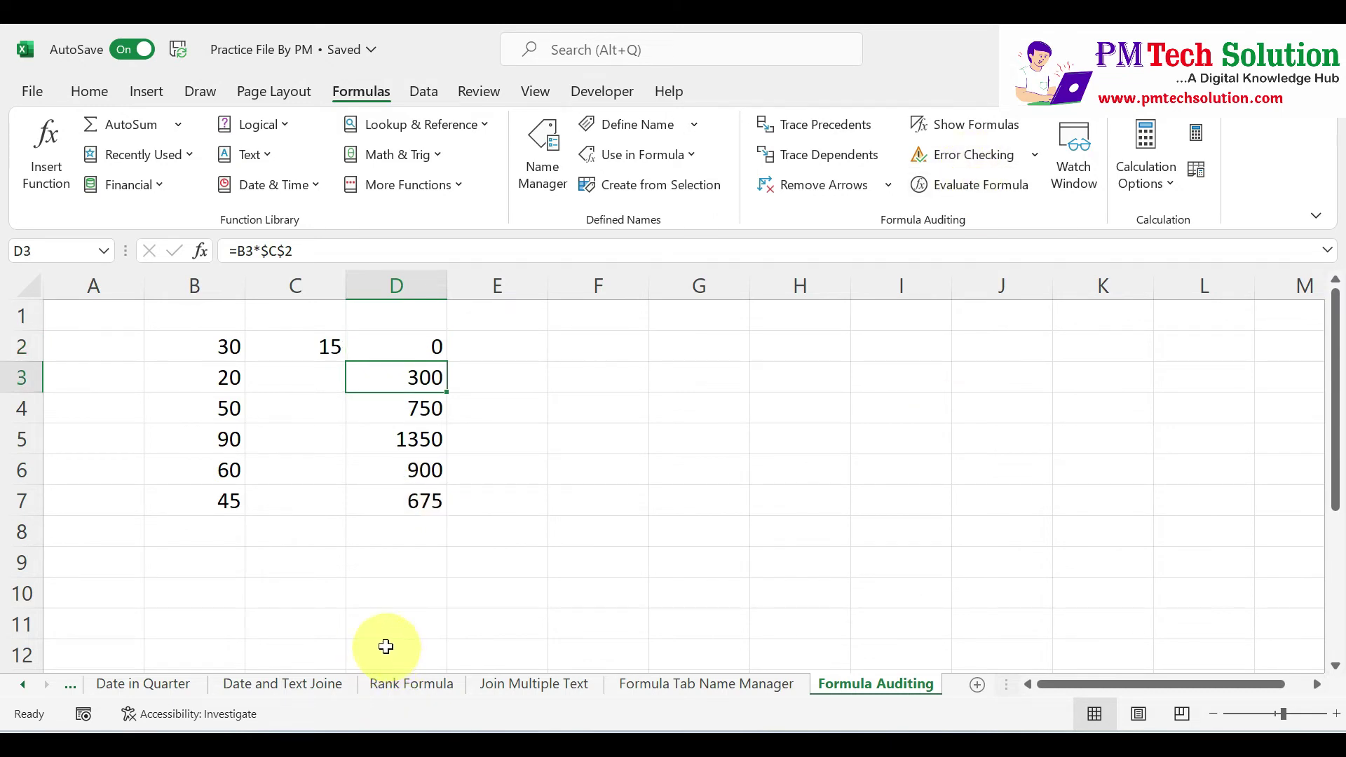
{"action": "key", "text": "ctrl+z"}
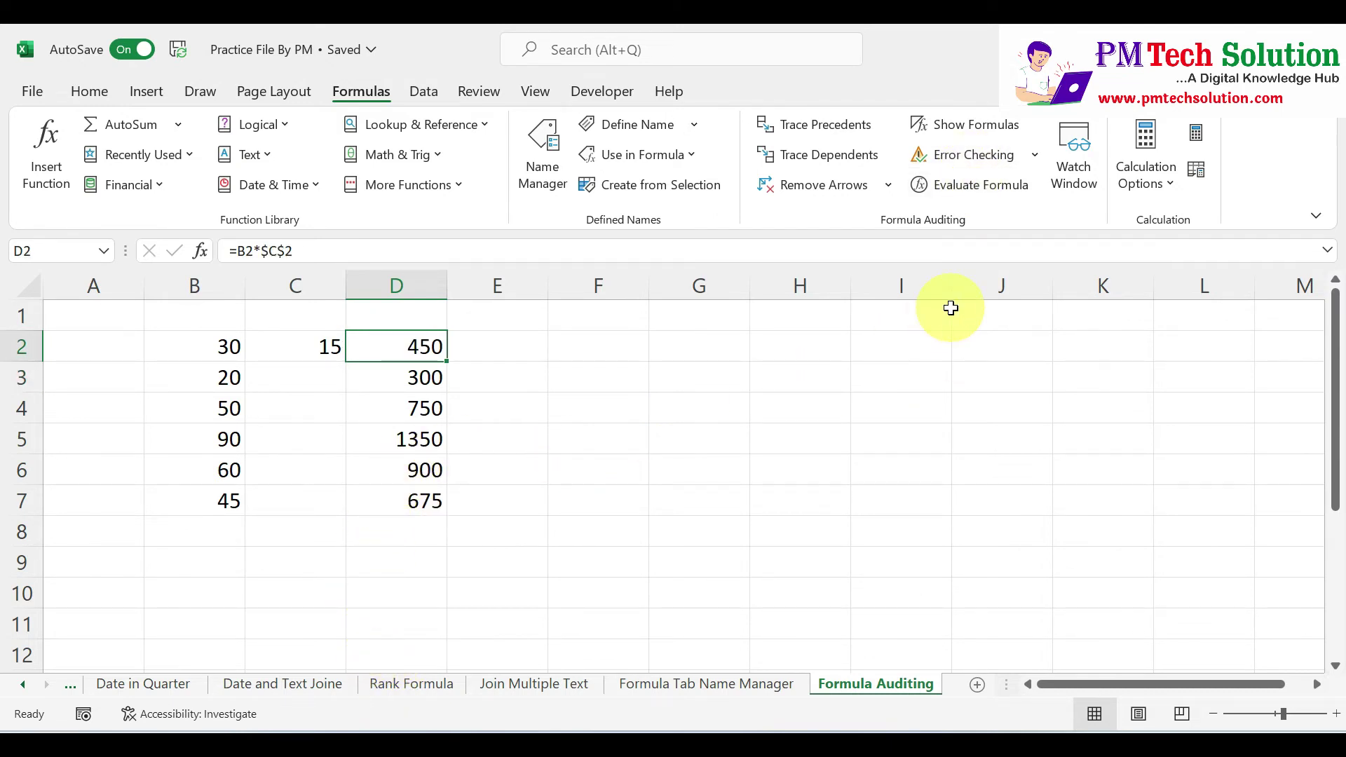
{"action": "left_click", "coordinate": [883, 477]}
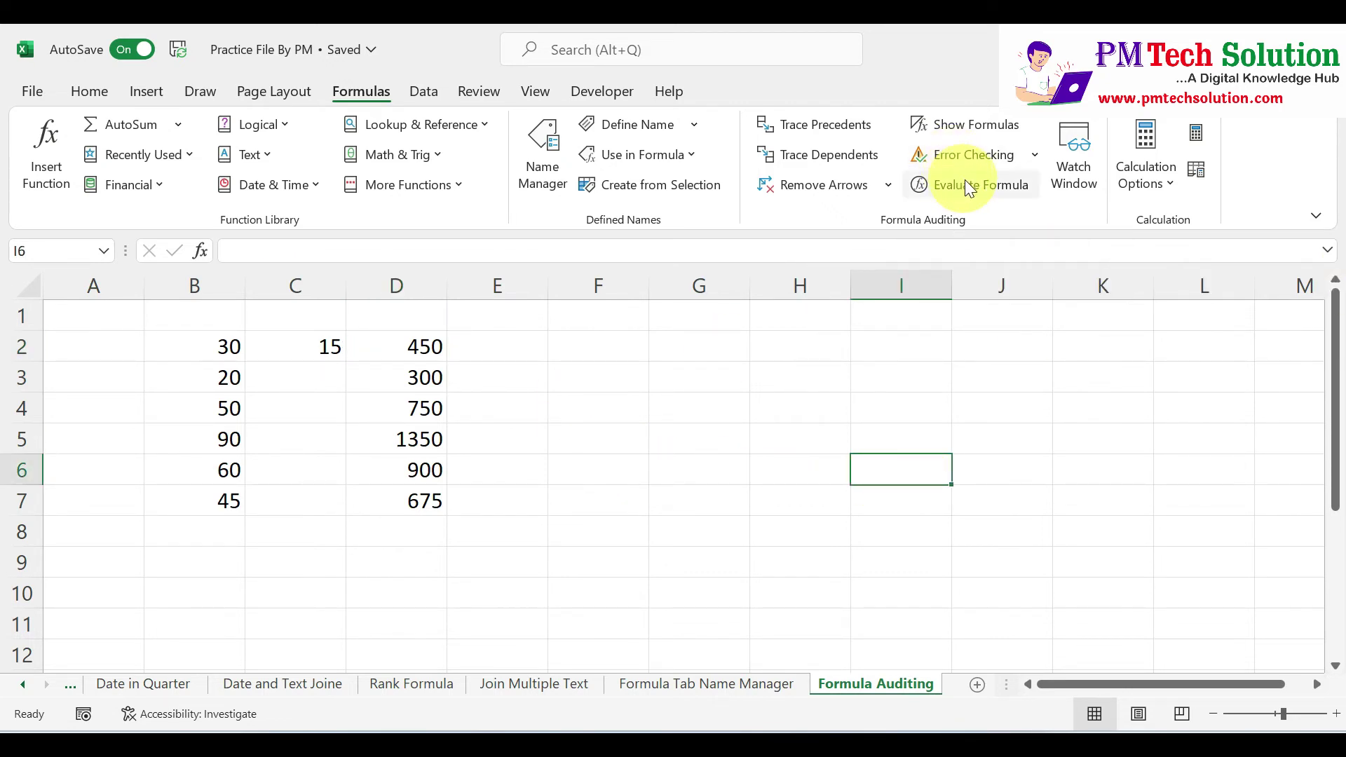
{"action": "left_click", "coordinate": [974, 189]}
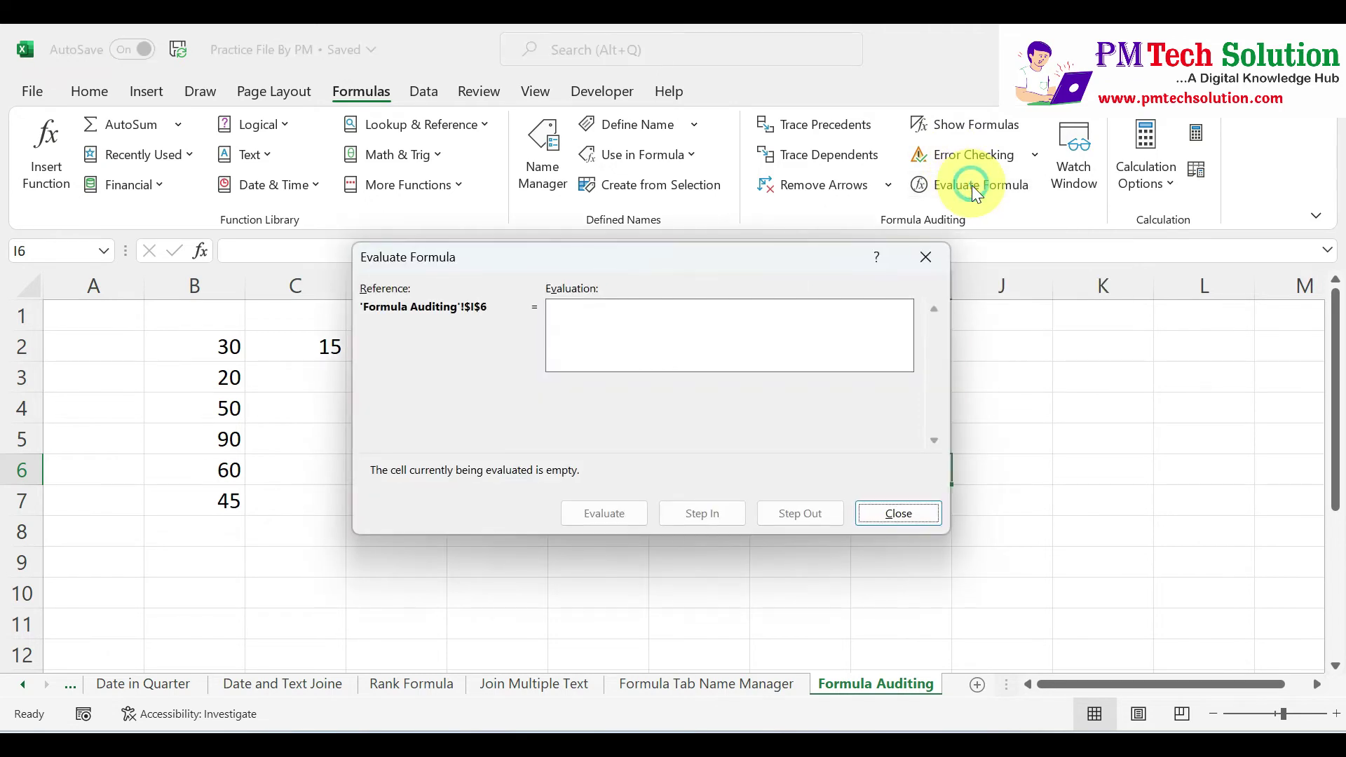
{"action": "left_click", "coordinate": [923, 261]}
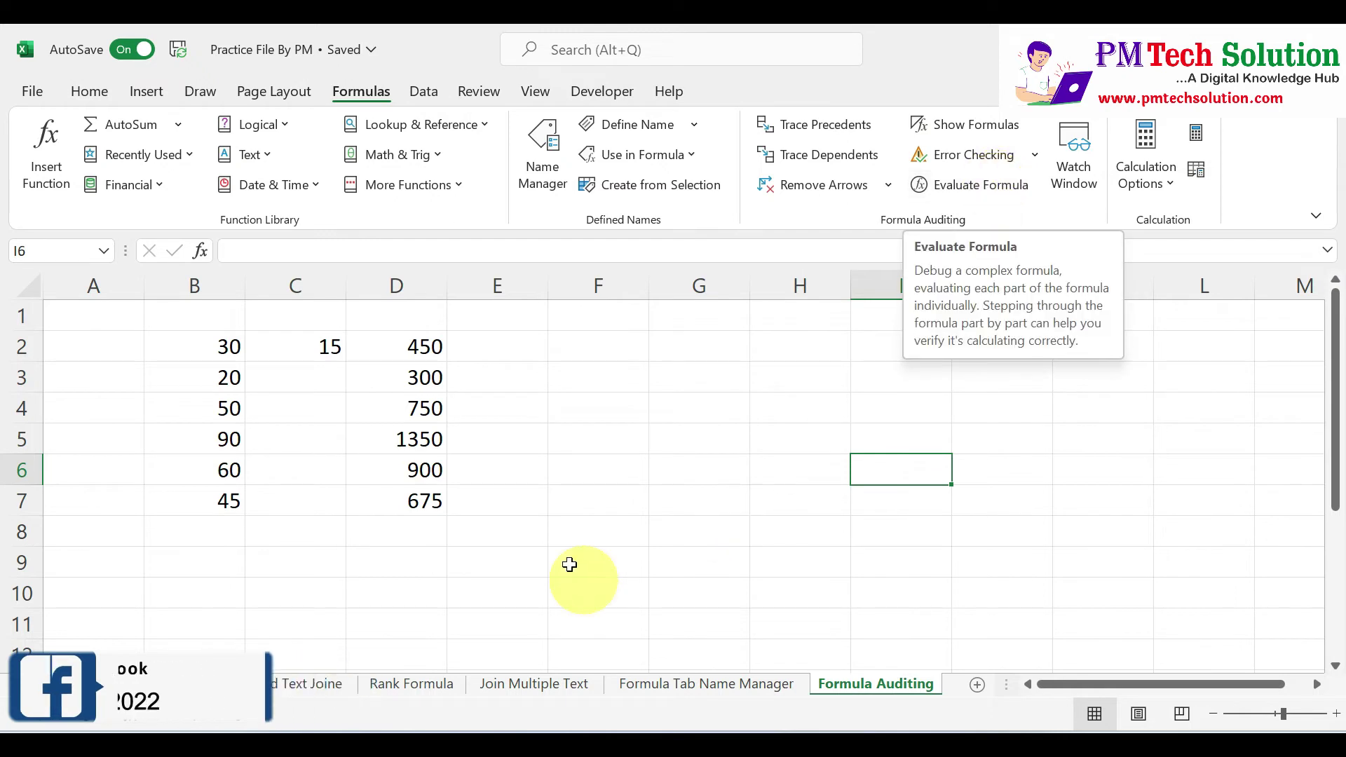
{"action": "left_click", "coordinate": [419, 345]}
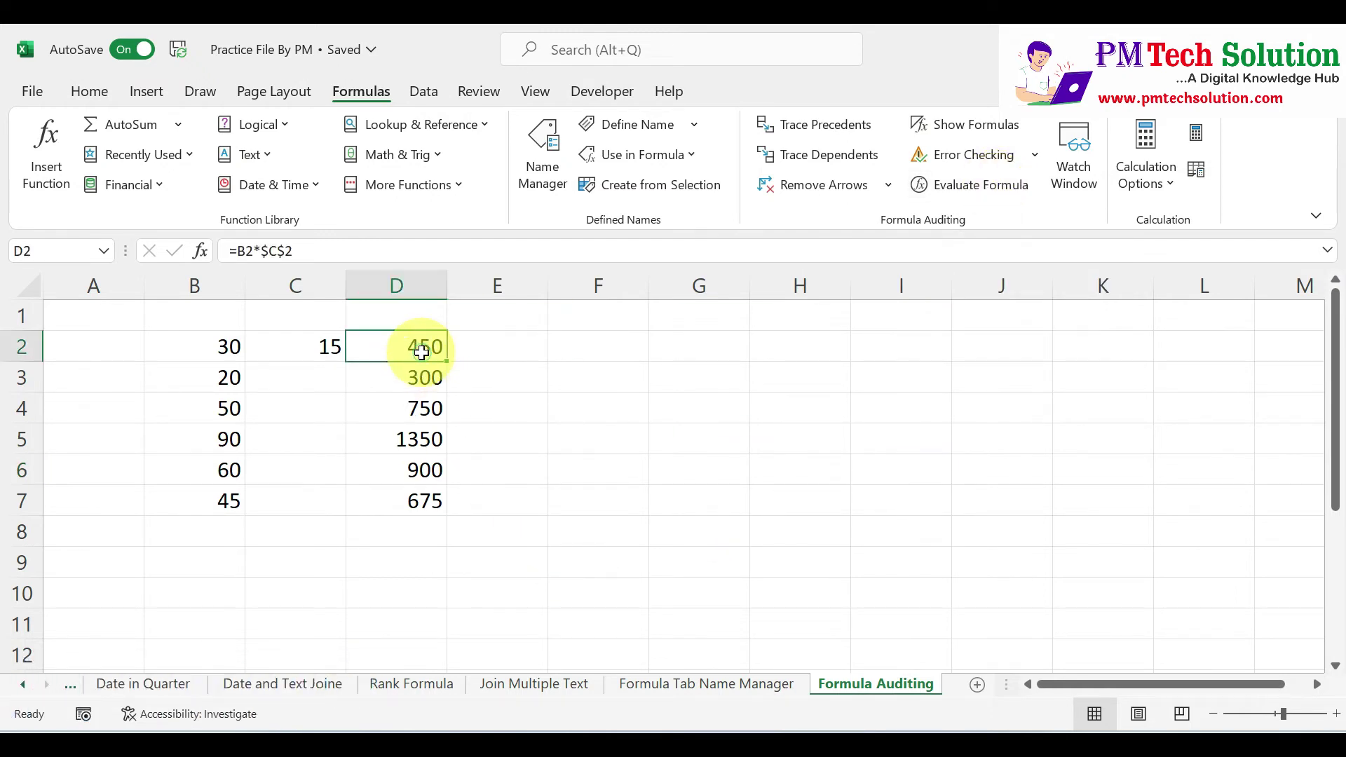
{"action": "left_click", "coordinate": [995, 192]}
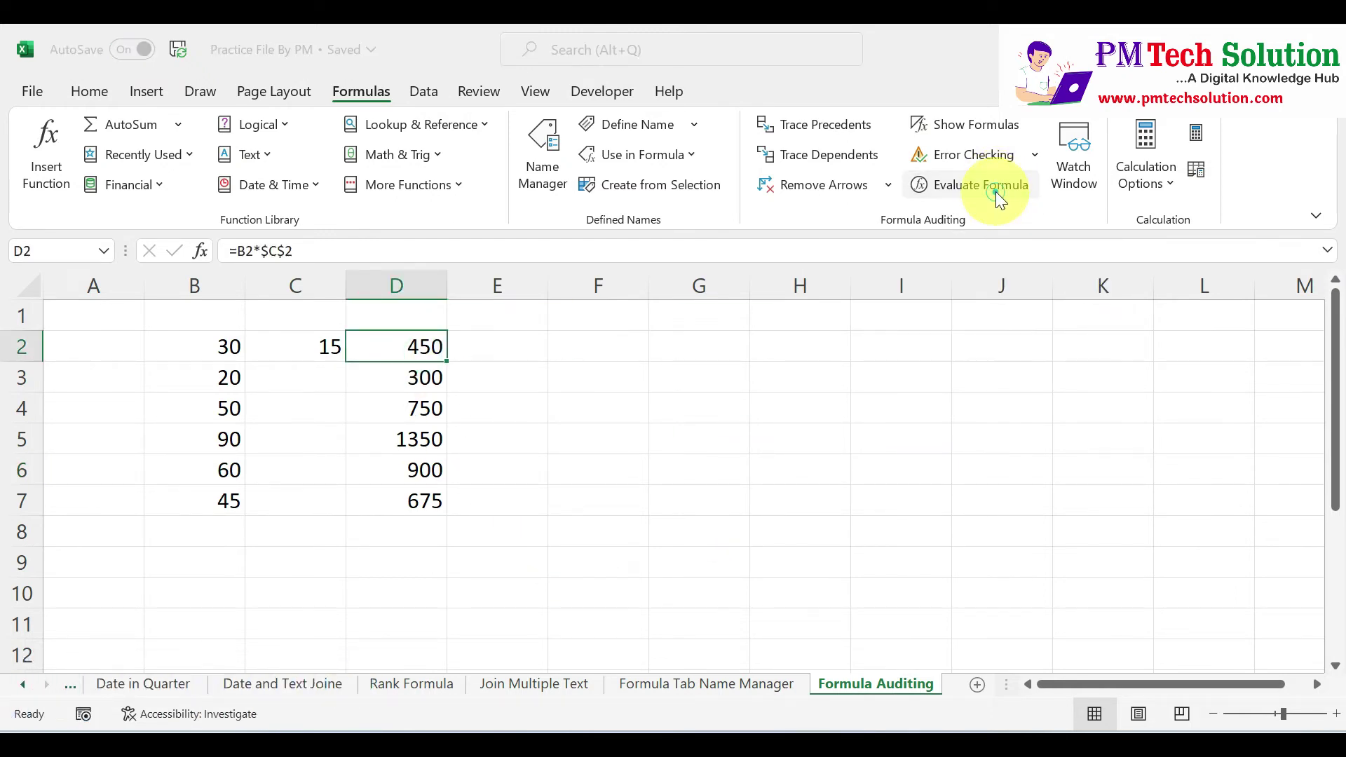
{"action": "left_click_drag", "start_coordinate": [736, 267], "coordinate": [854, 272]}
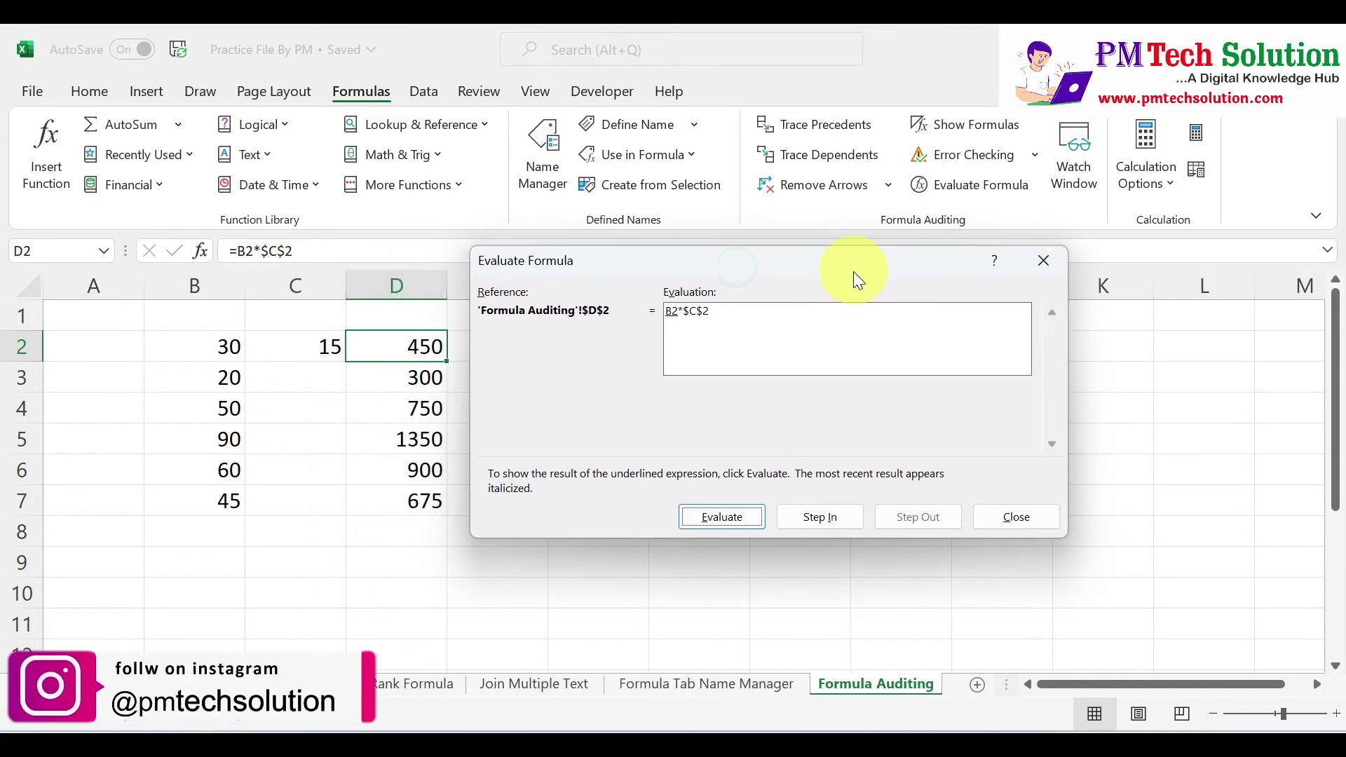
{"action": "left_click", "coordinate": [720, 520]}
{"action": "left_click", "coordinate": [720, 519]}
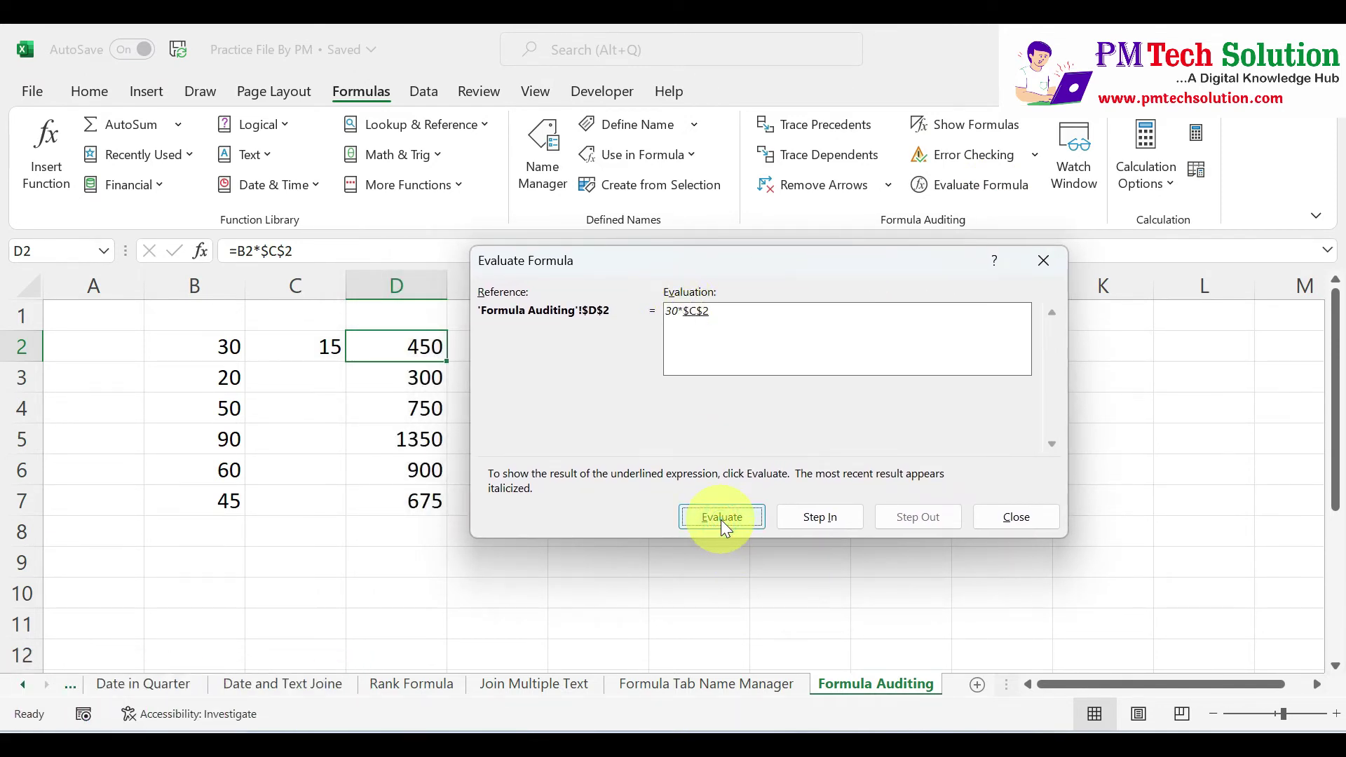
{"action": "left_click_drag", "start_coordinate": [830, 255], "coordinate": [878, 274]}
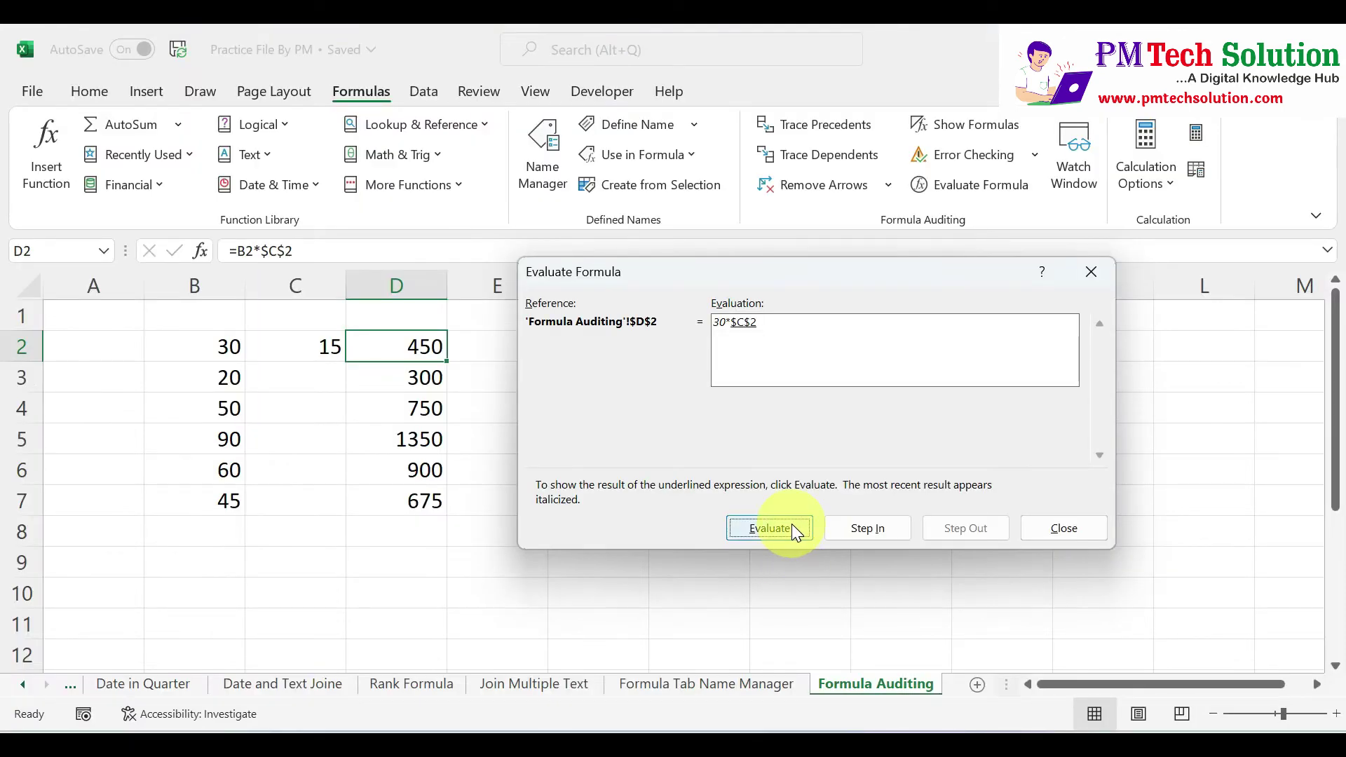
{"action": "left_click", "coordinate": [789, 525]}
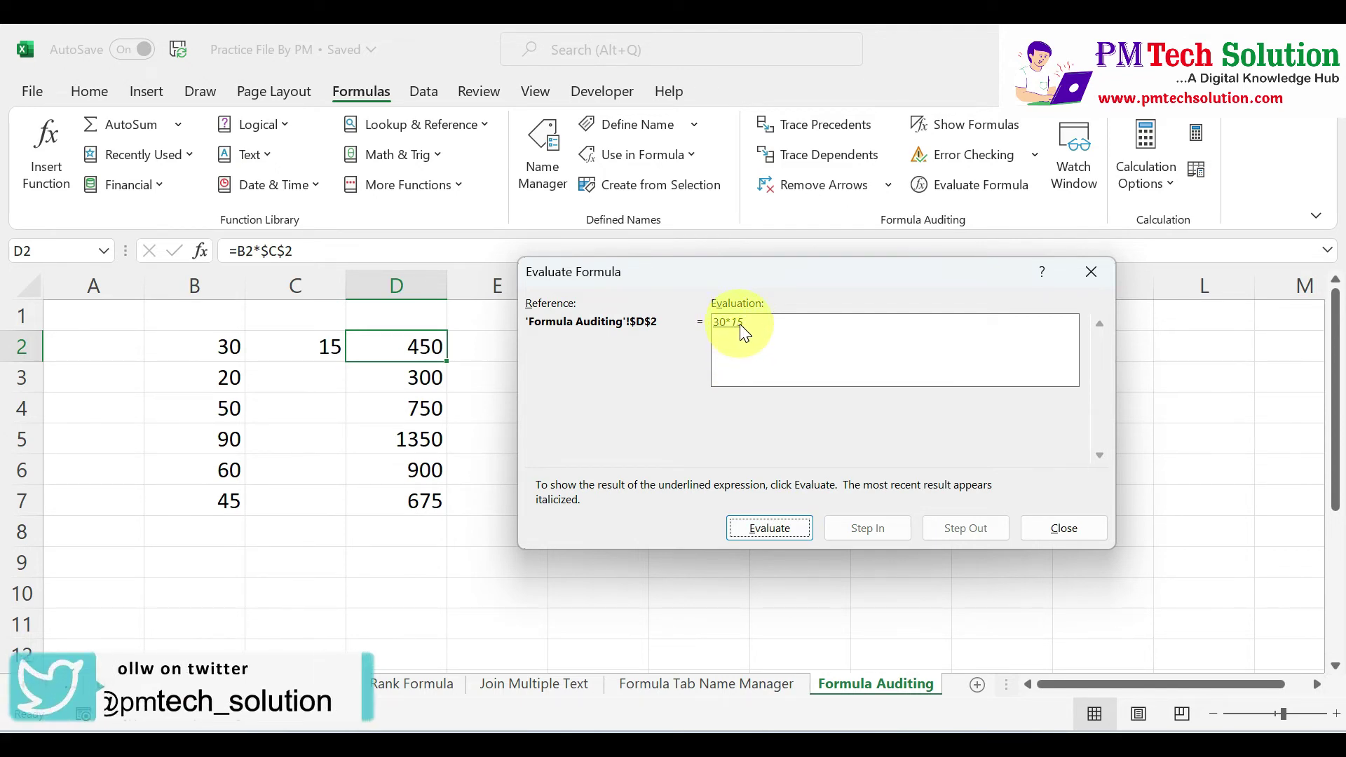
{"action": "left_click", "coordinate": [774, 527]}
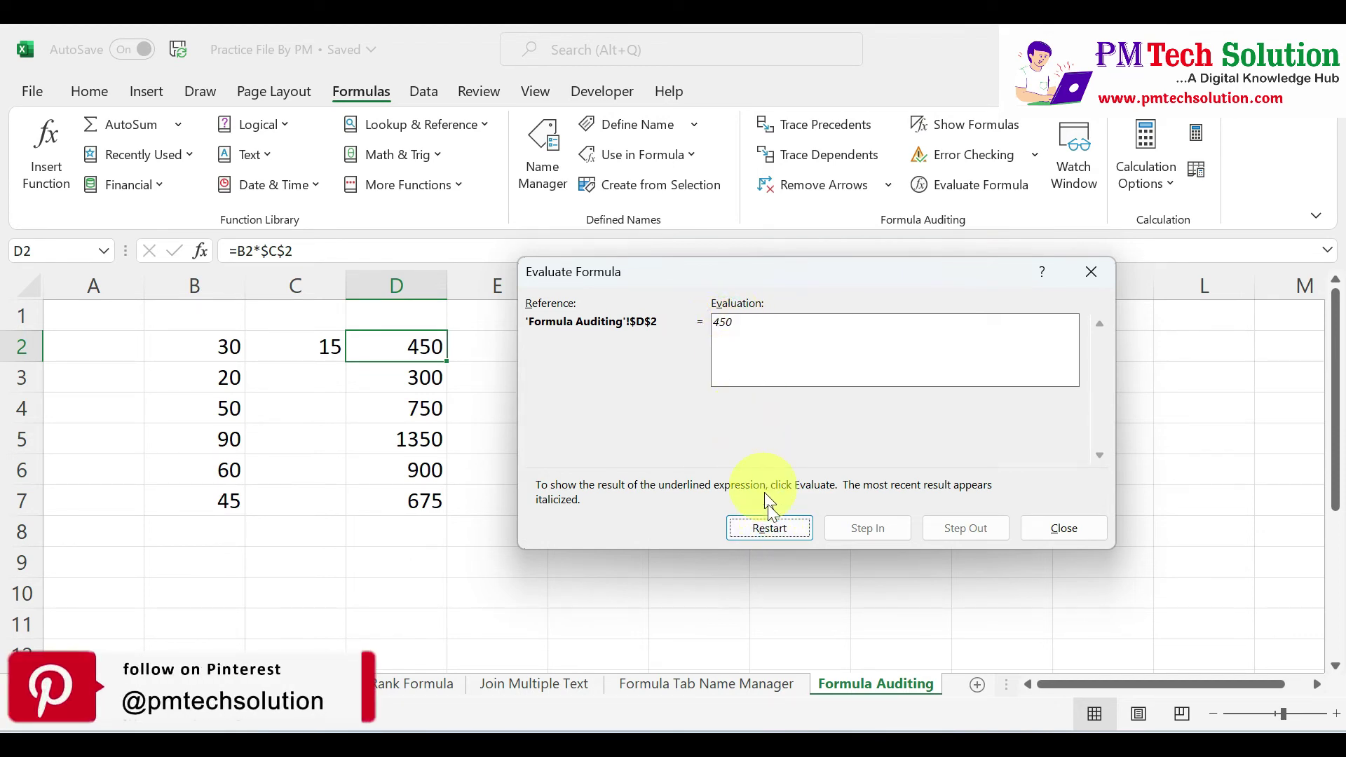
{"action": "left_click", "coordinate": [778, 527]}
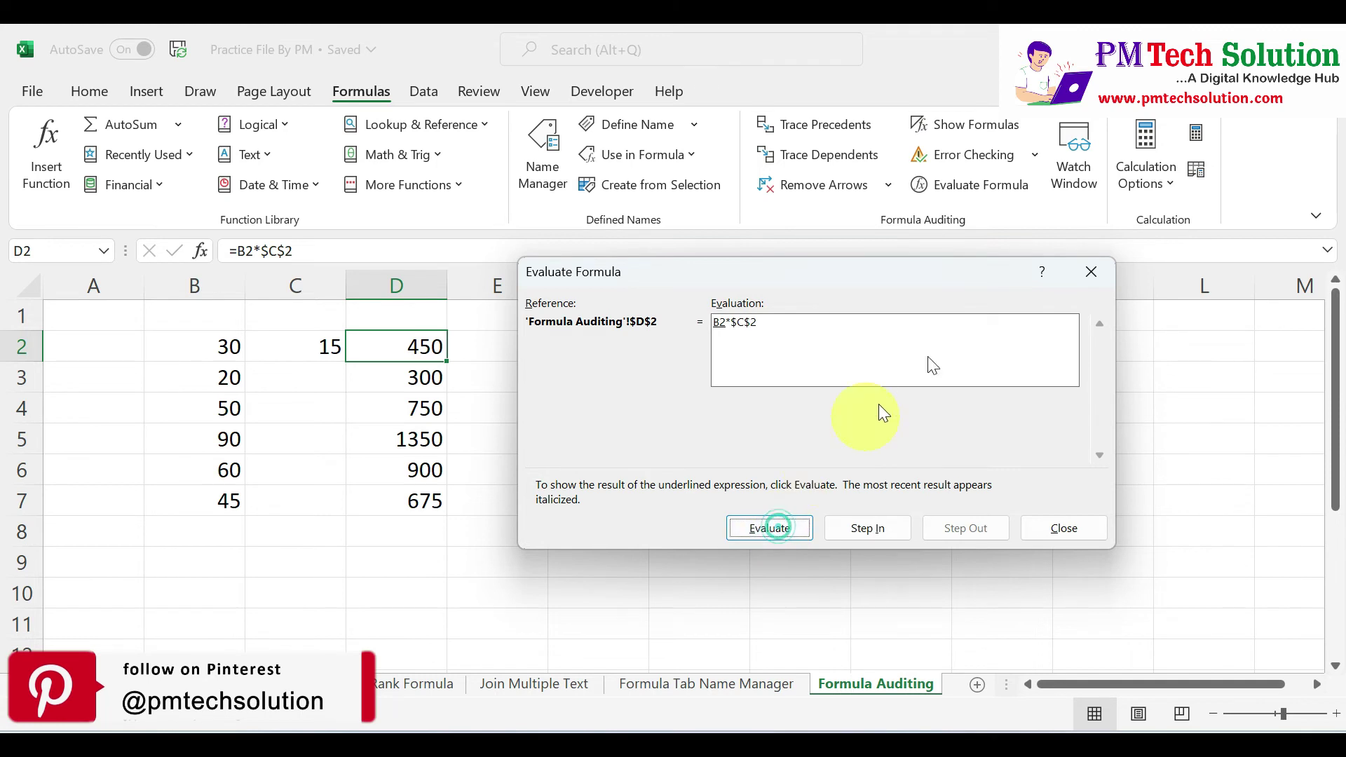
{"action": "left_click", "coordinate": [1100, 274]}
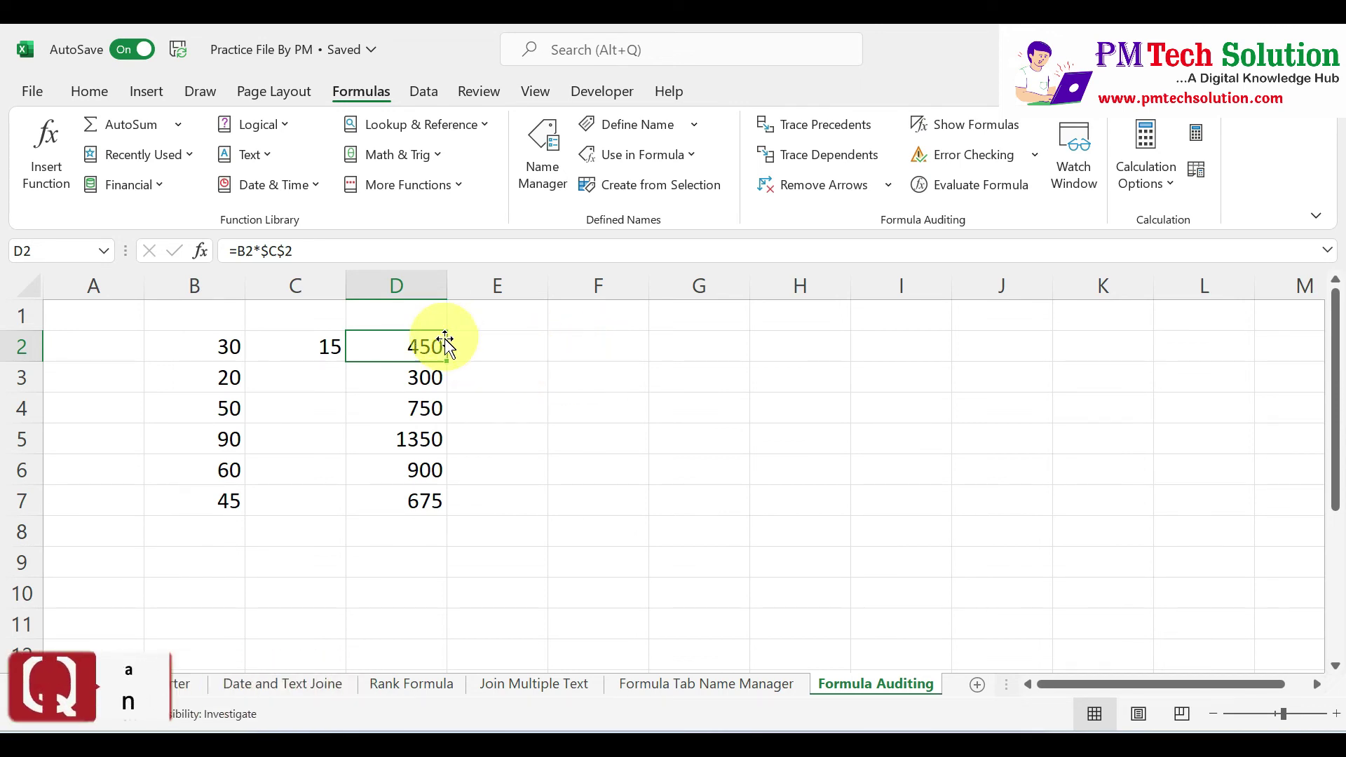
- Edit D2's formula: evaluate B2 to 30 with F9, then replace it with D3, giving 4500
{"action": "double_click", "coordinate": [400, 344]}
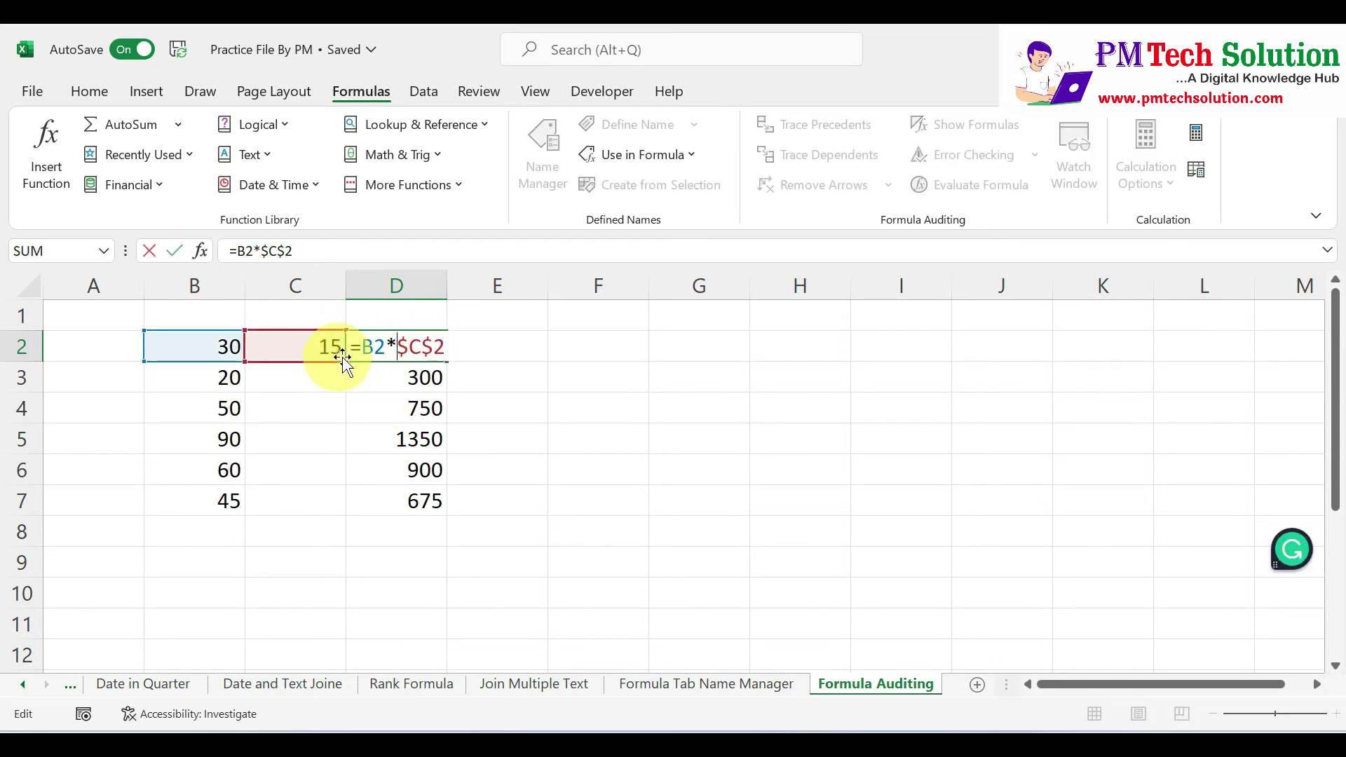
{"action": "left_click", "coordinate": [396, 354]}
{"action": "left_click_drag", "start_coordinate": [383, 342], "coordinate": [367, 352]}
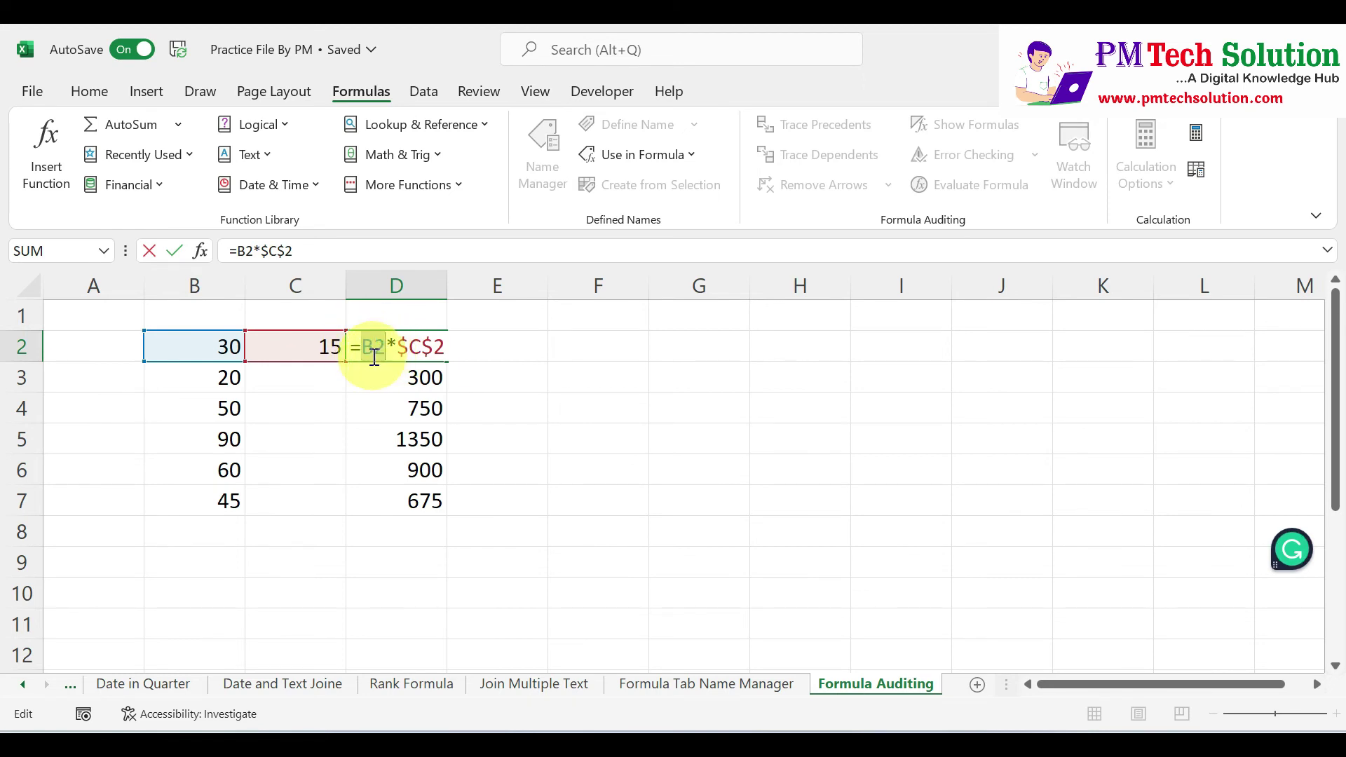
{"action": "key", "text": "F9"}
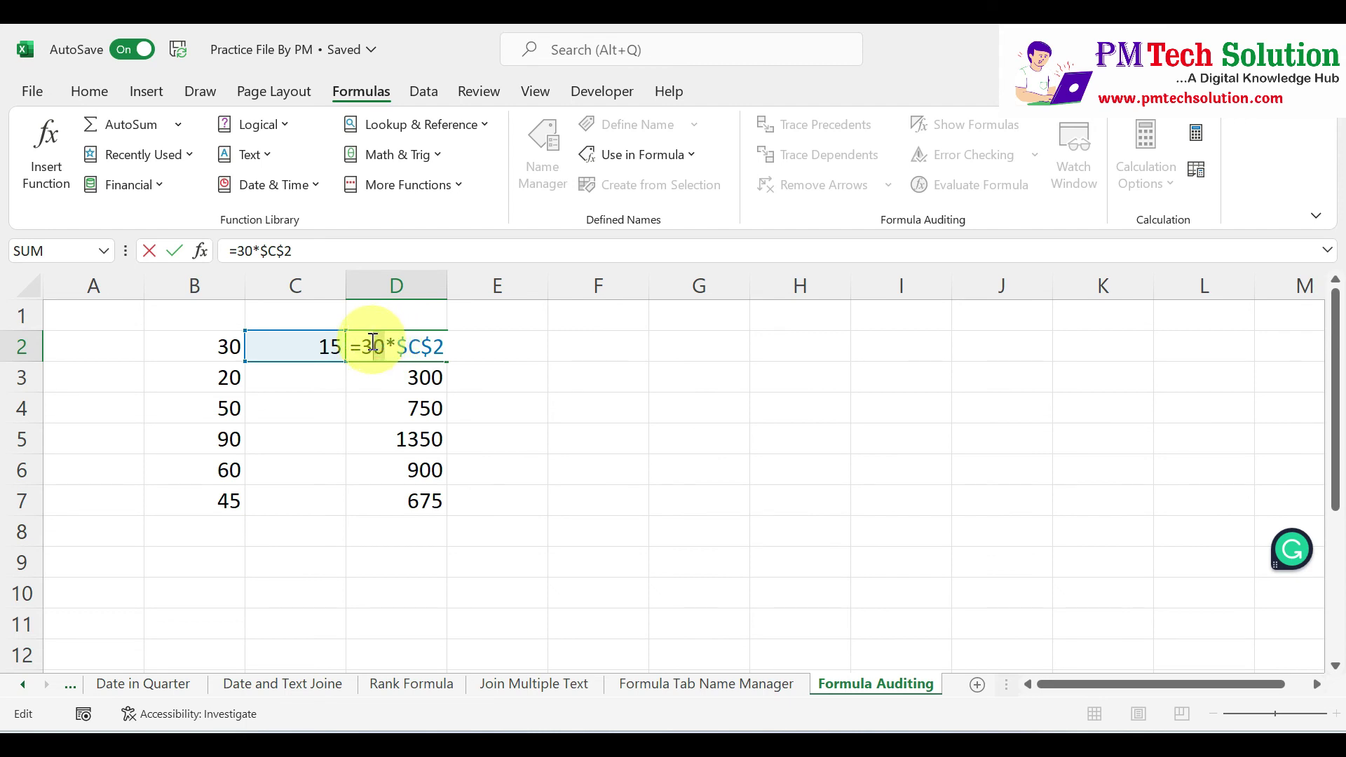
{"action": "left_click", "coordinate": [370, 348]}
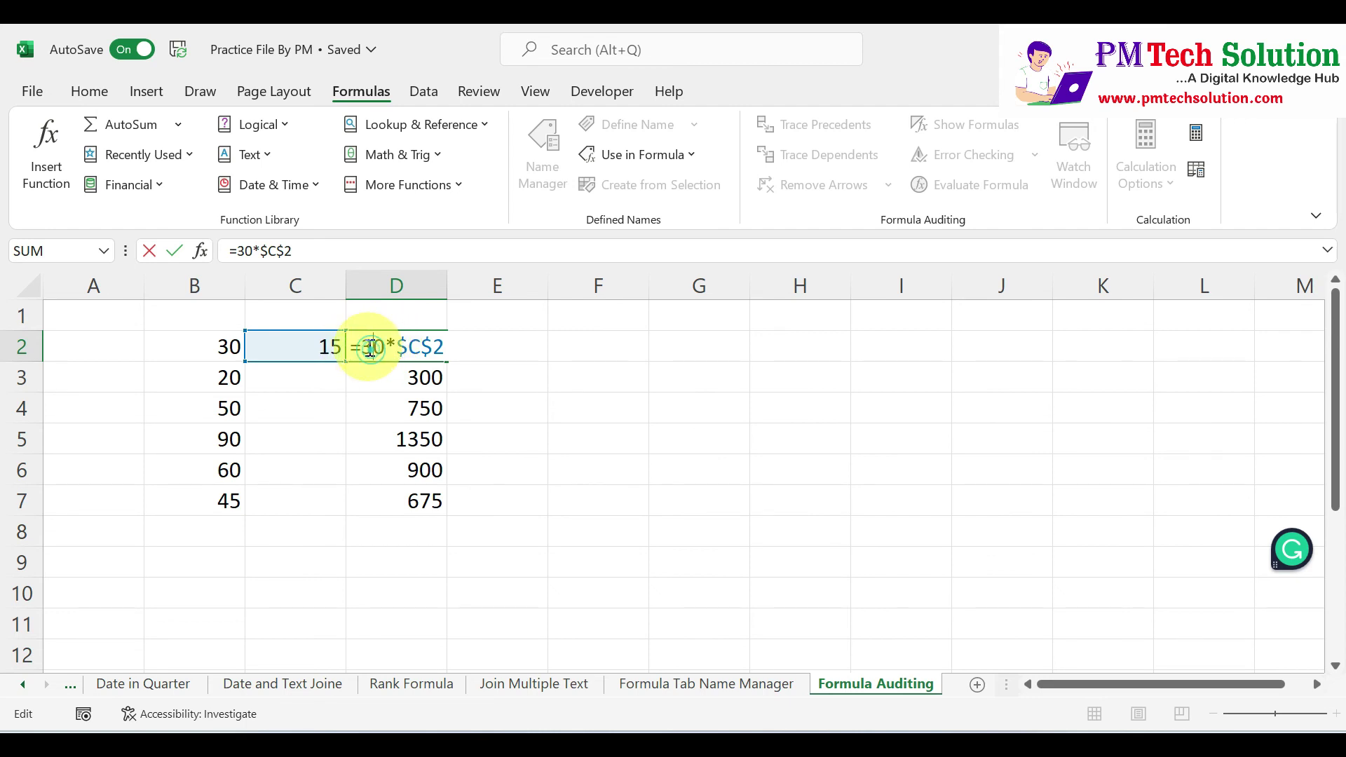
{"action": "left_click", "coordinate": [396, 378]}
{"action": "key", "text": "Return"}
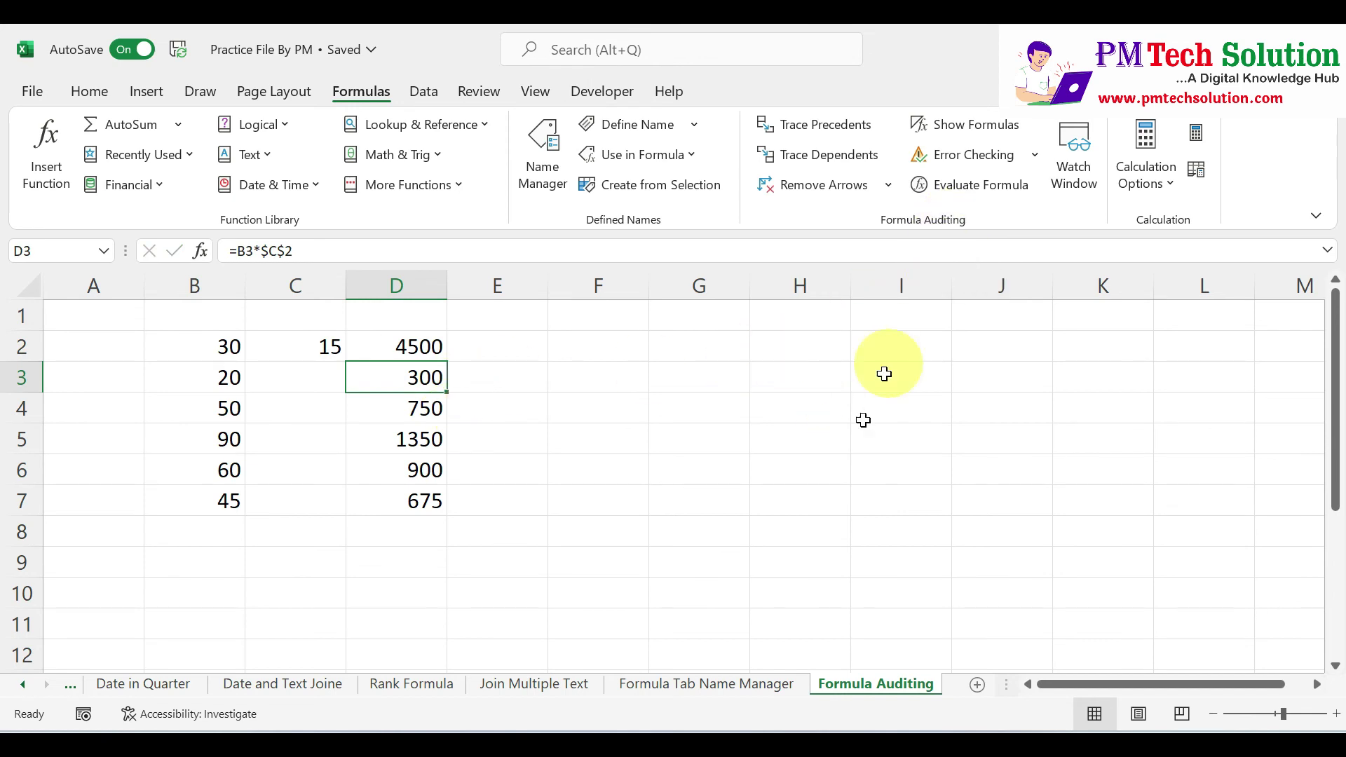
{"action": "left_click", "coordinate": [796, 496]}
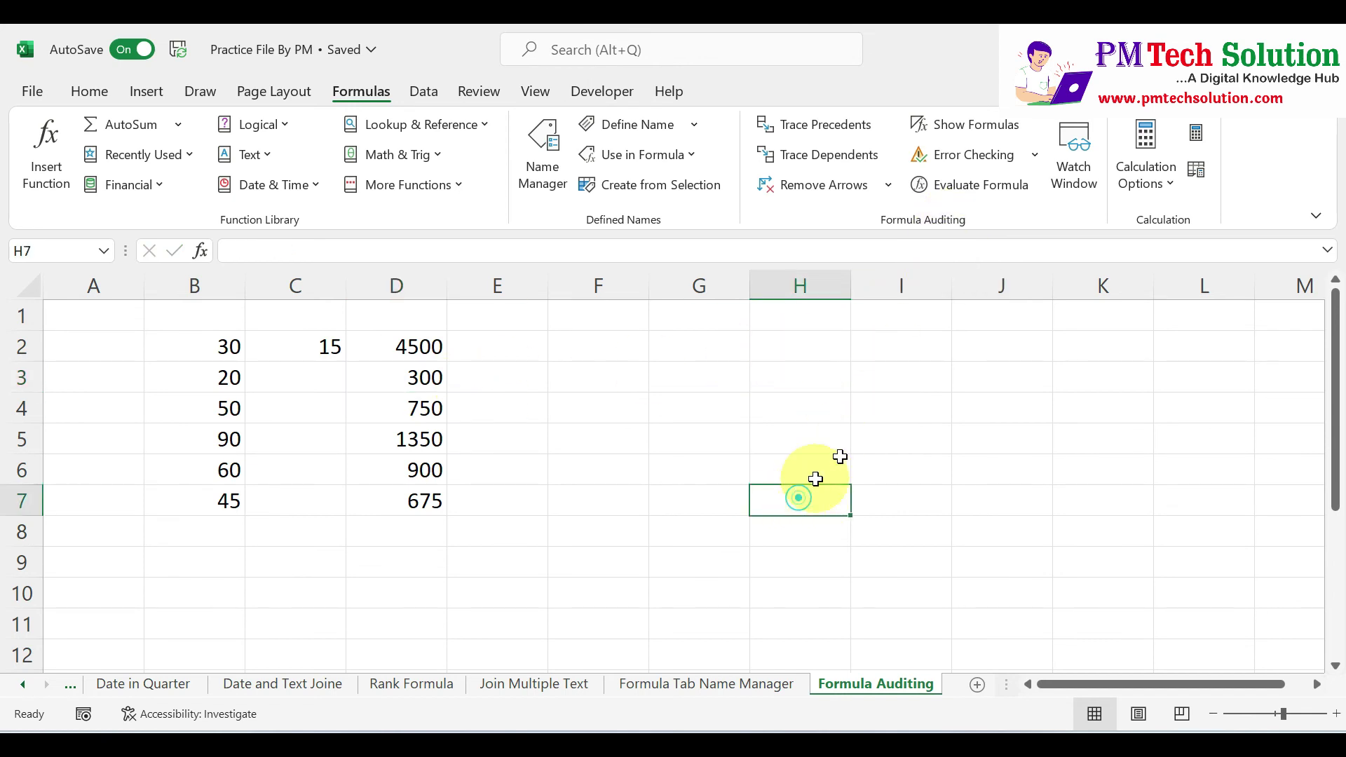
{"action": "left_click", "coordinate": [1082, 162]}
{"action": "left_click_drag", "start_coordinate": [1013, 522], "coordinate": [955, 363]}
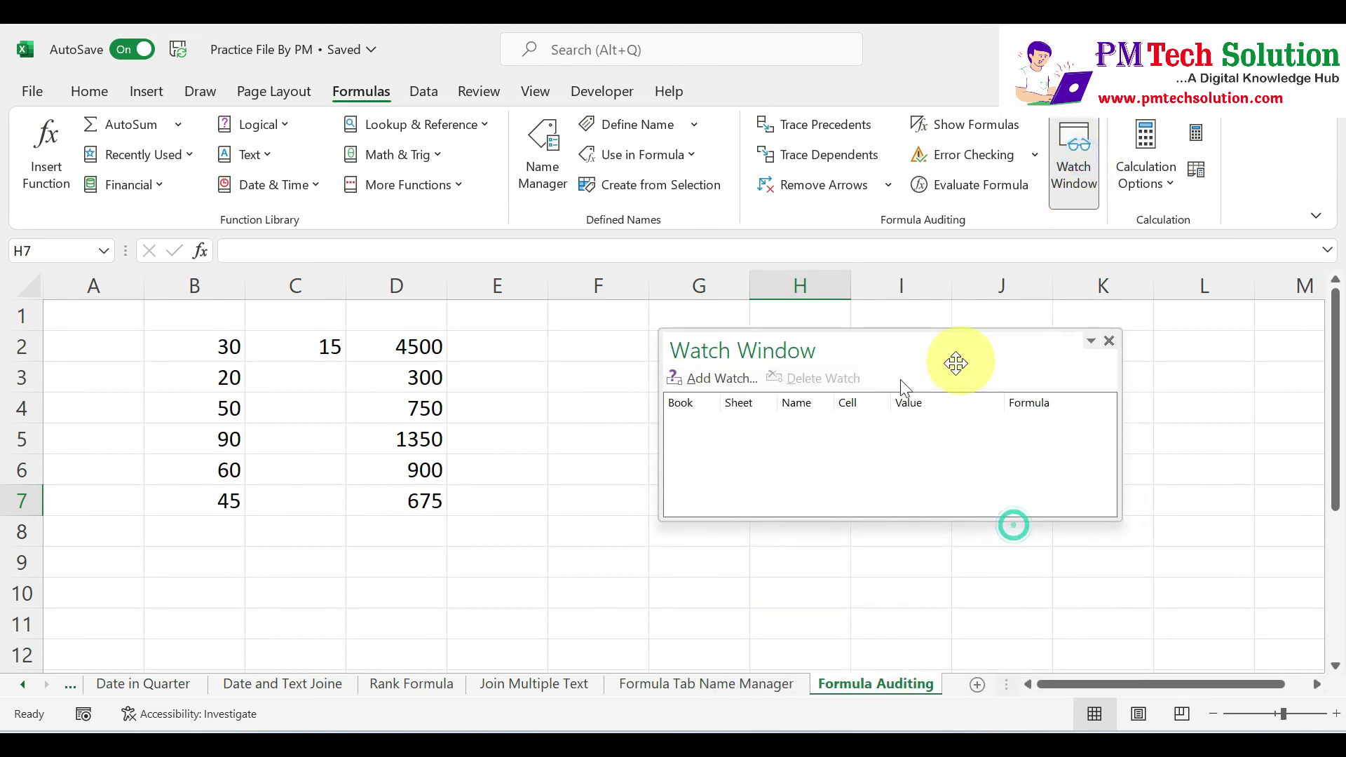
{"action": "left_click", "coordinate": [392, 410]}
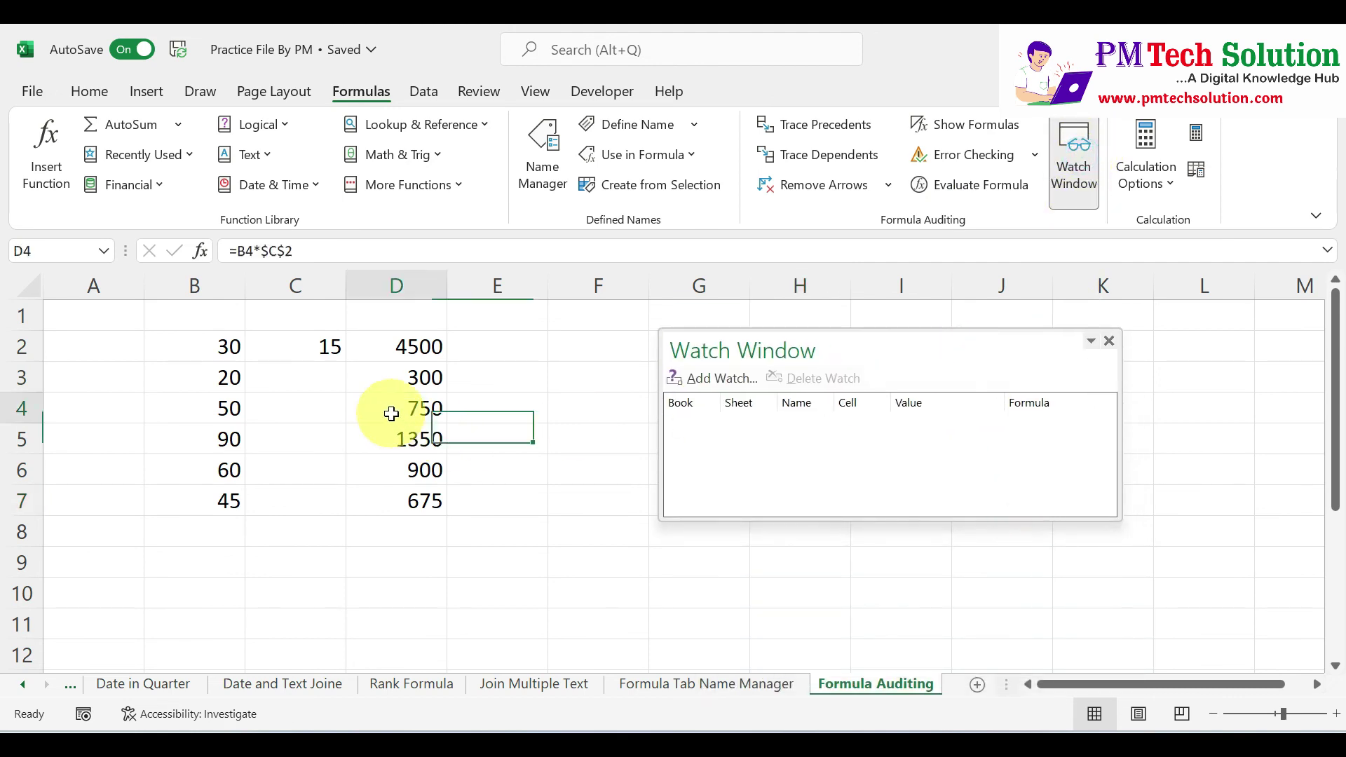
{"action": "left_click", "coordinate": [1108, 341]}
{"action": "left_click", "coordinate": [1002, 469]}
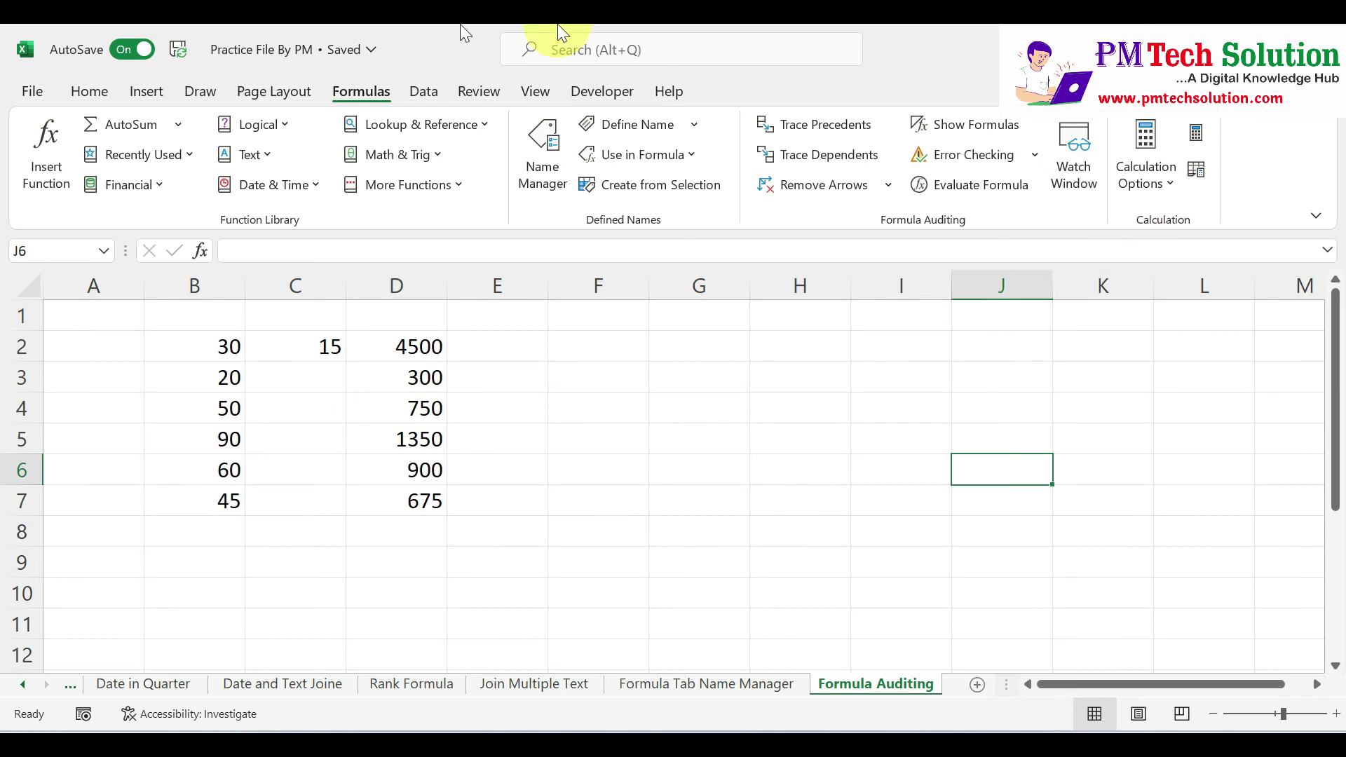